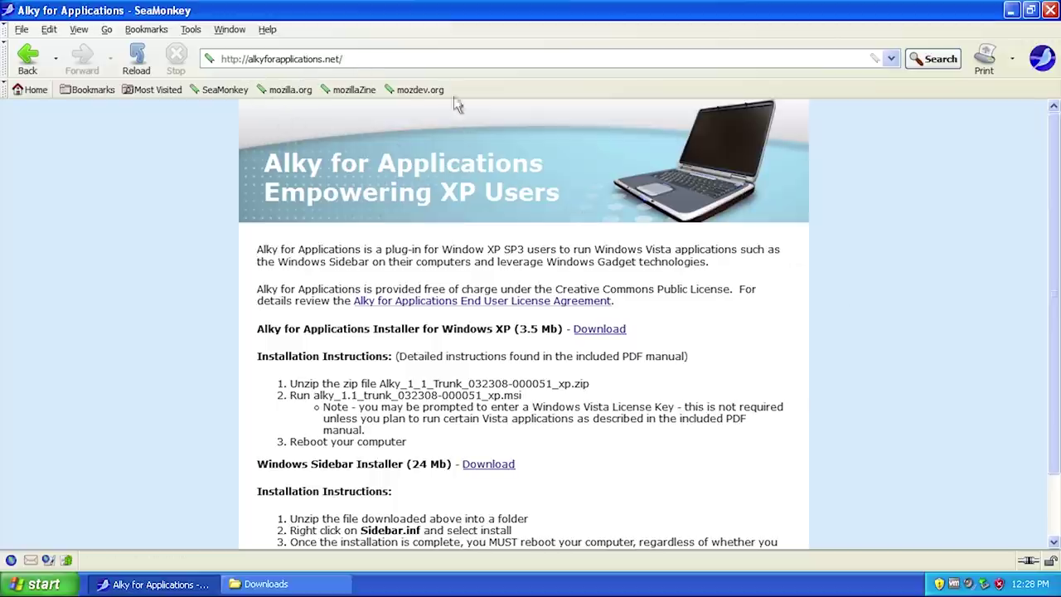
Step: Review the download links and installation instructions on the Alky for Applications page, and minimize the browser
scroll(1058, 264, "down", 2)
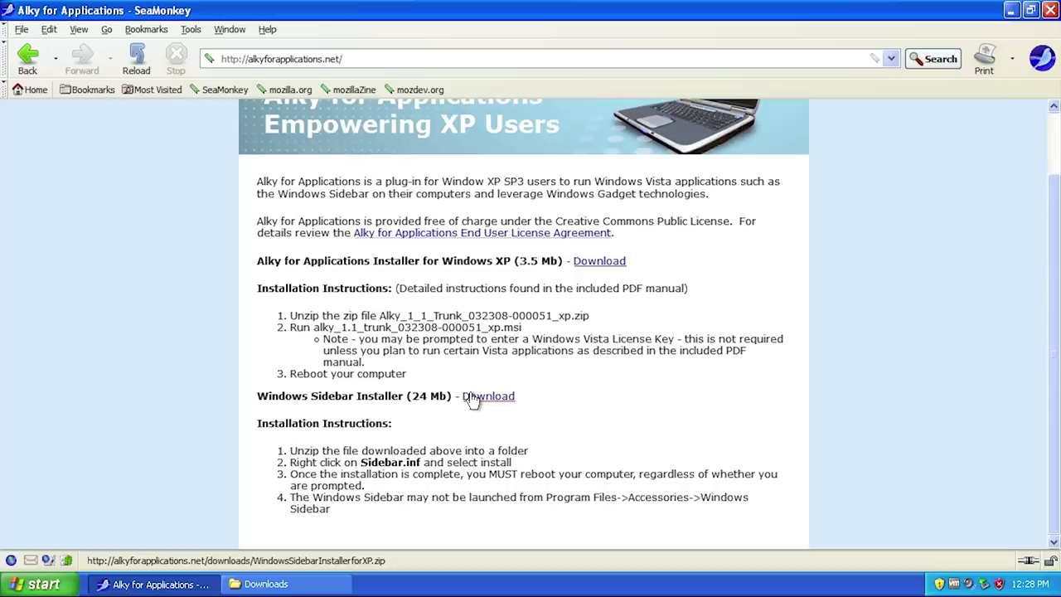
scroll(633, 420, "up", 2)
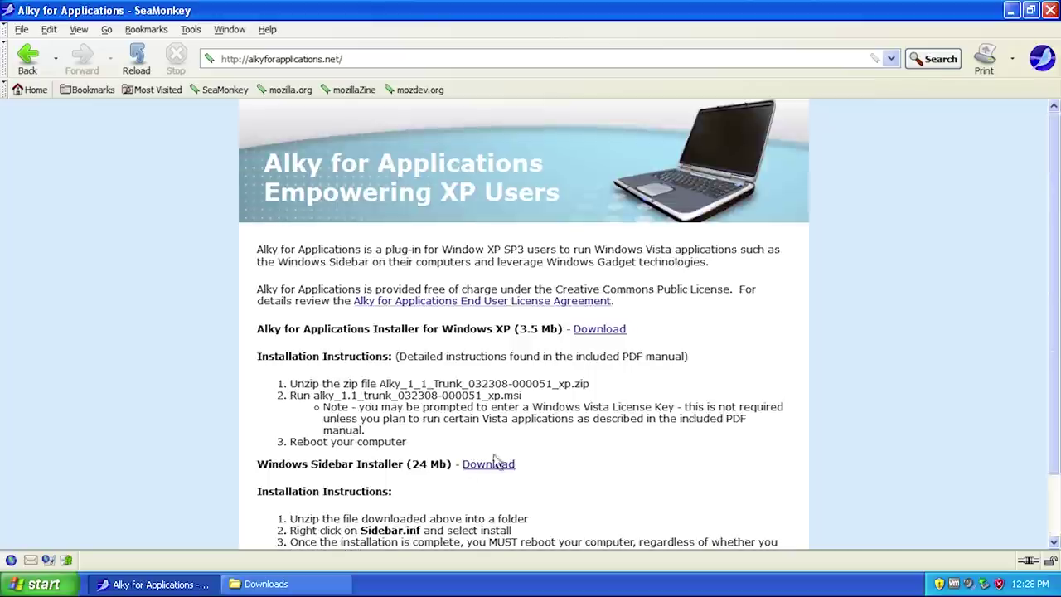
left_click(1011, 10)
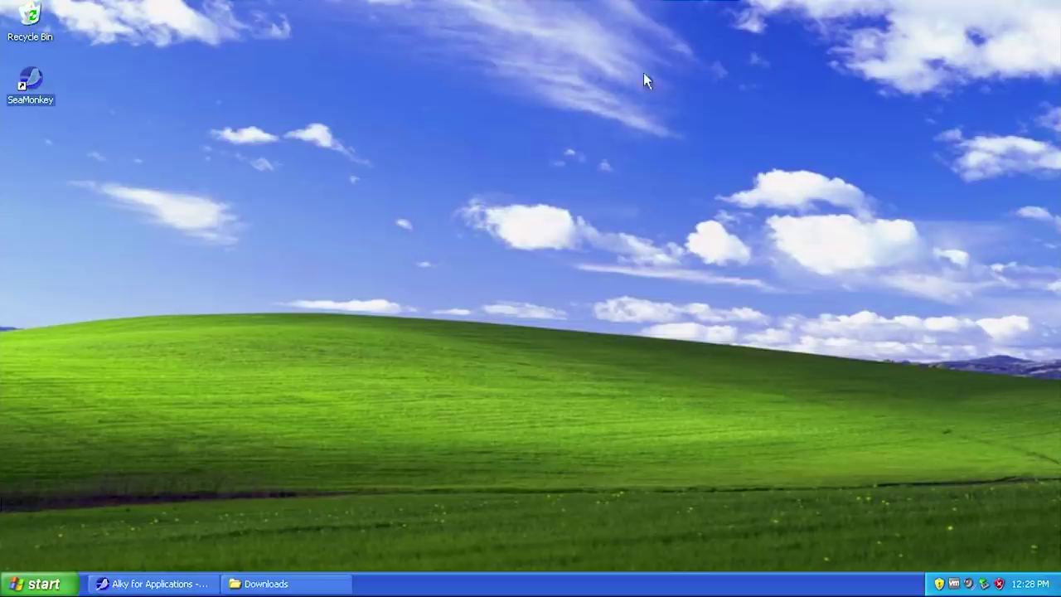
left_click(292, 589)
left_click_drag(362, 65, 556, 65)
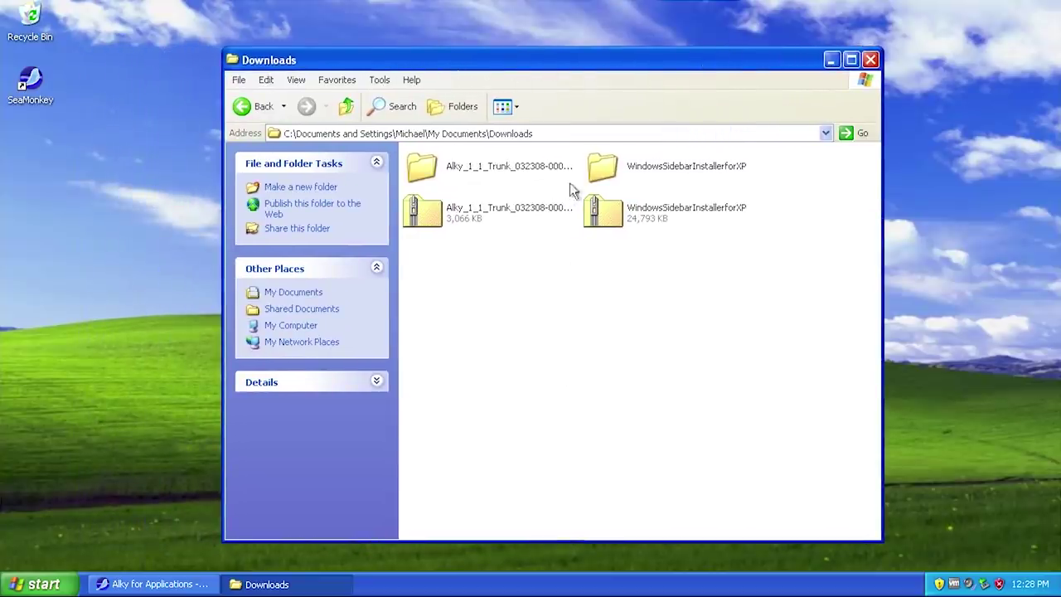
double_click(427, 170)
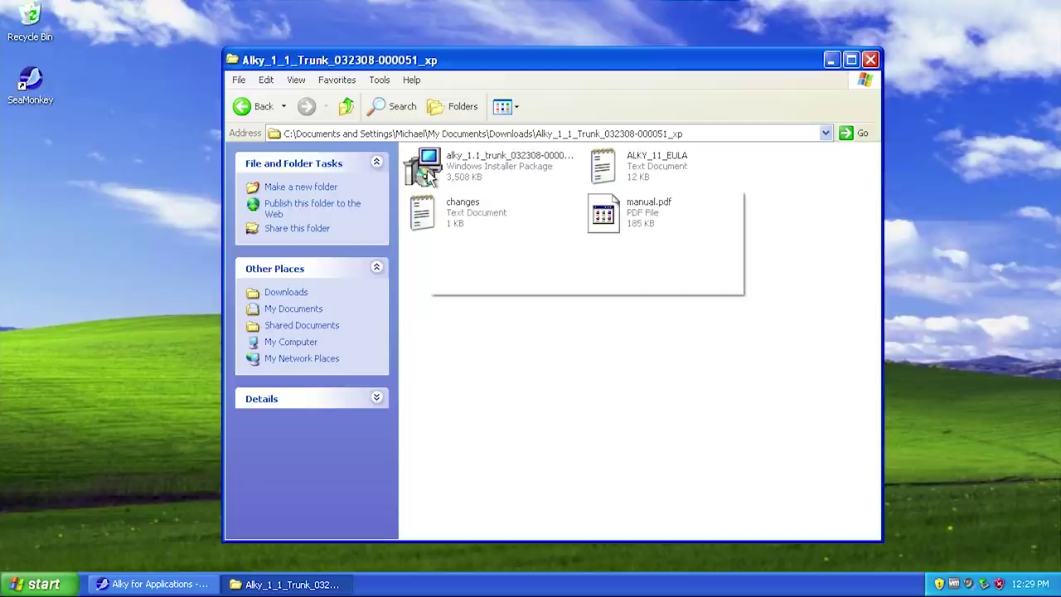
double_click(428, 174)
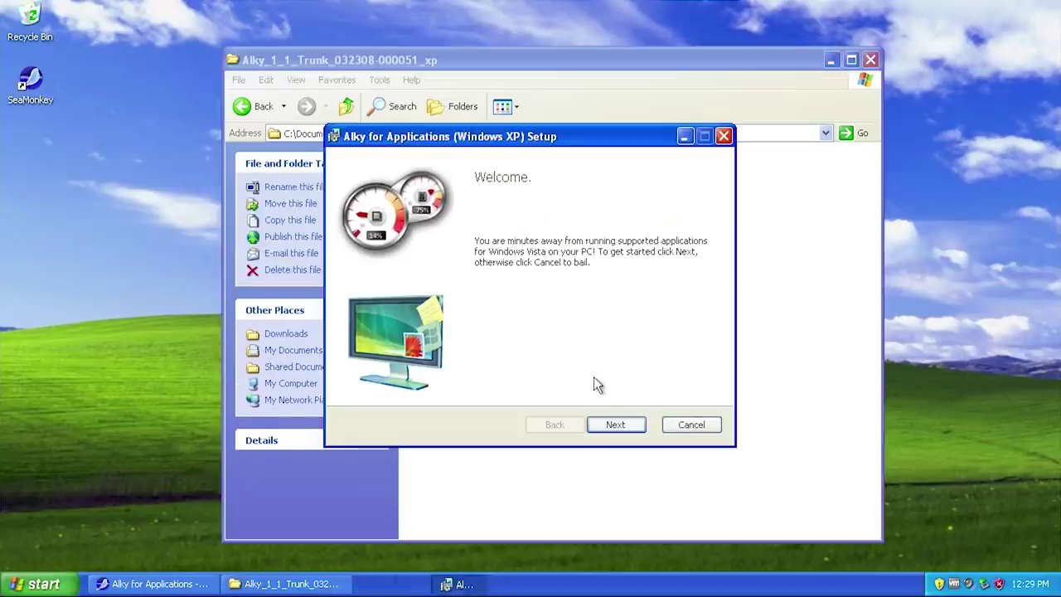
Step: Advance past the setup welcome page and accept the Alky for Applications license agreement
left_click(613, 425)
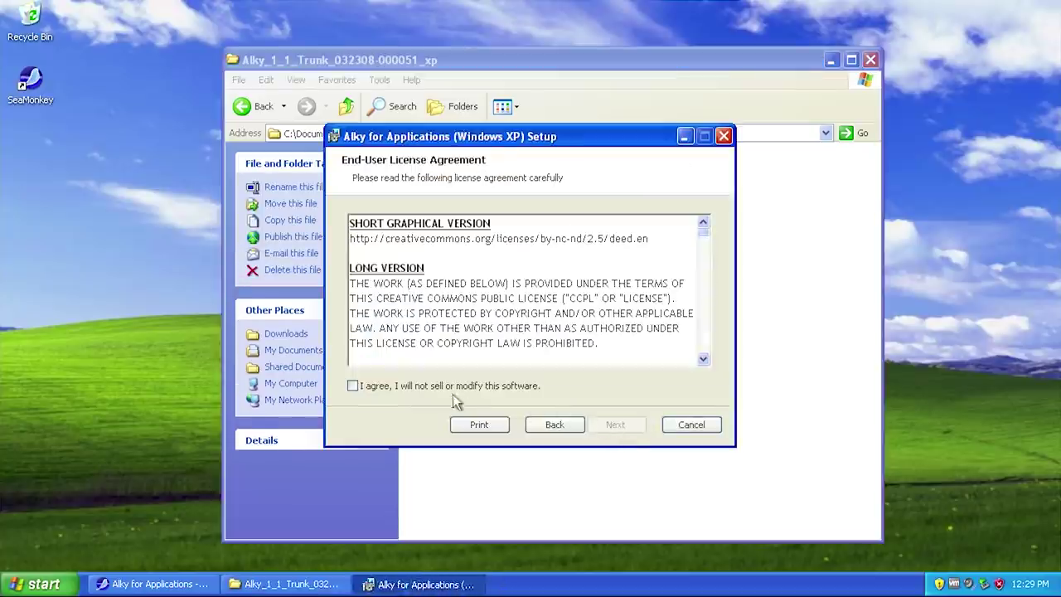
left_click(437, 383)
left_click(632, 422)
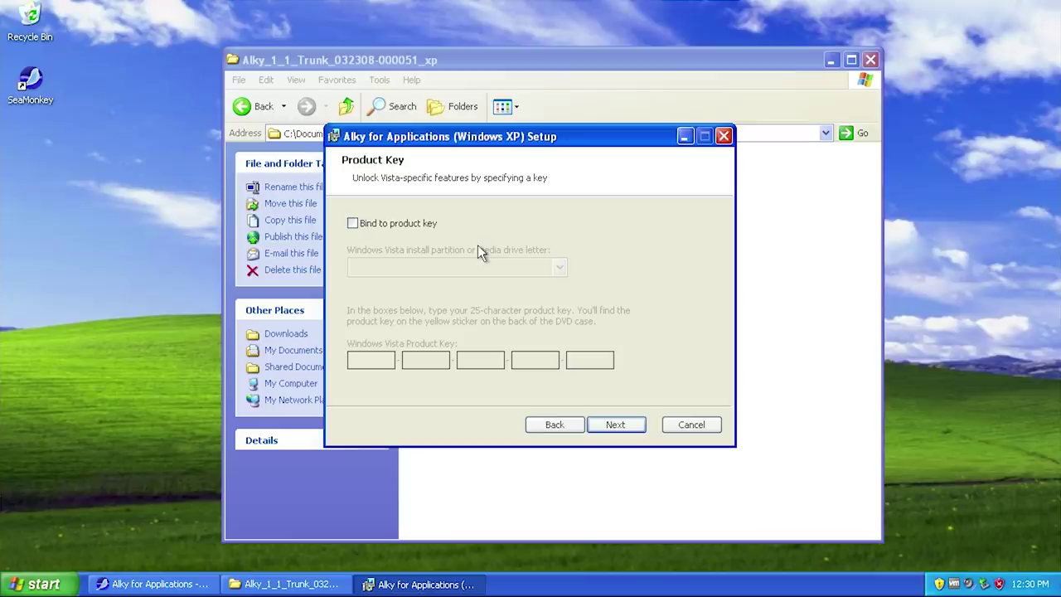
left_click(409, 225)
left_click(419, 265)
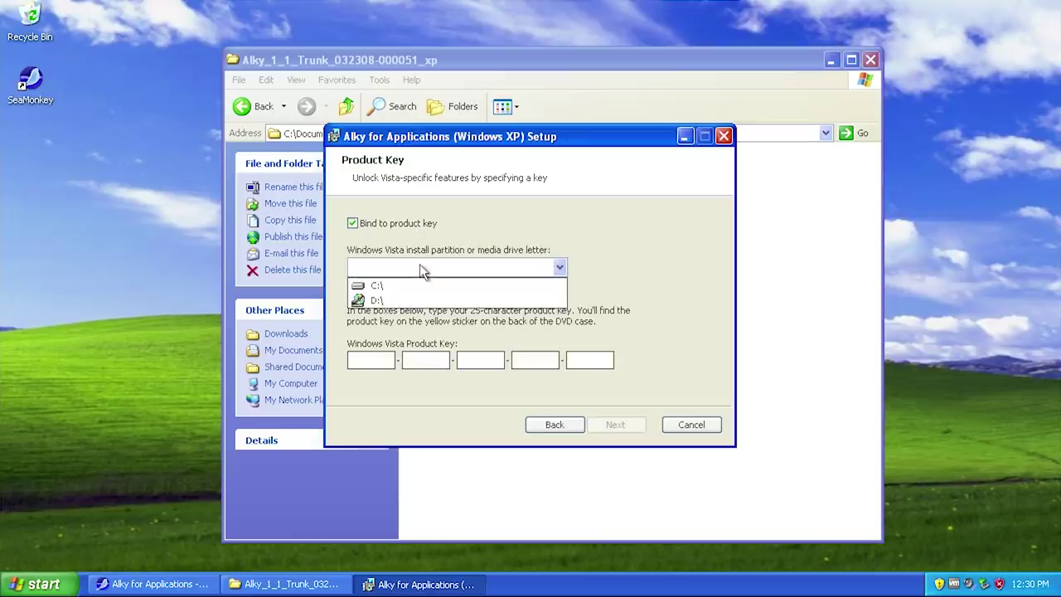
left_click(420, 266)
left_click(418, 224)
key("space")
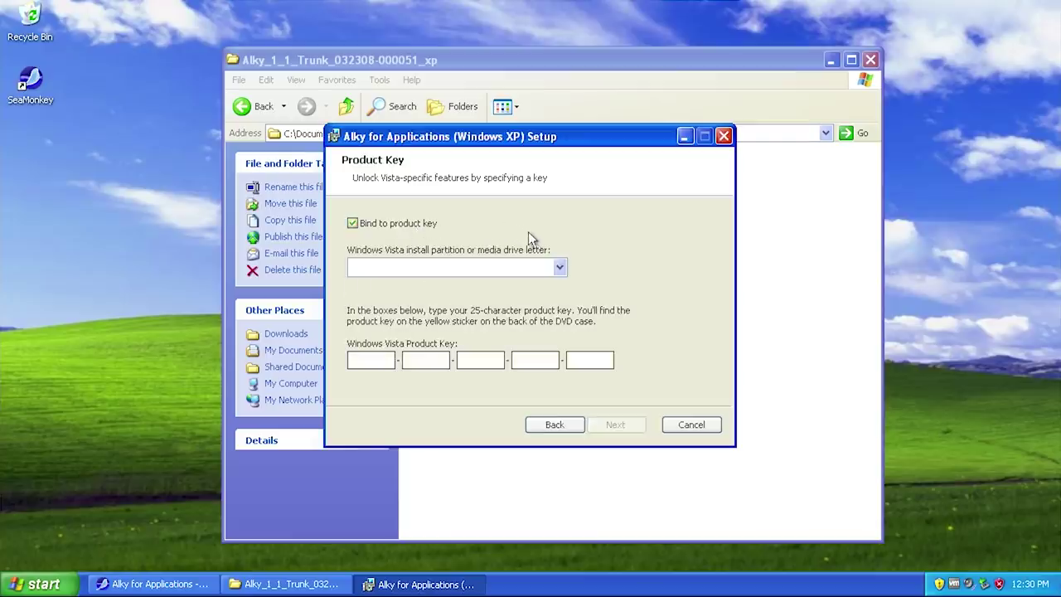
key("space")
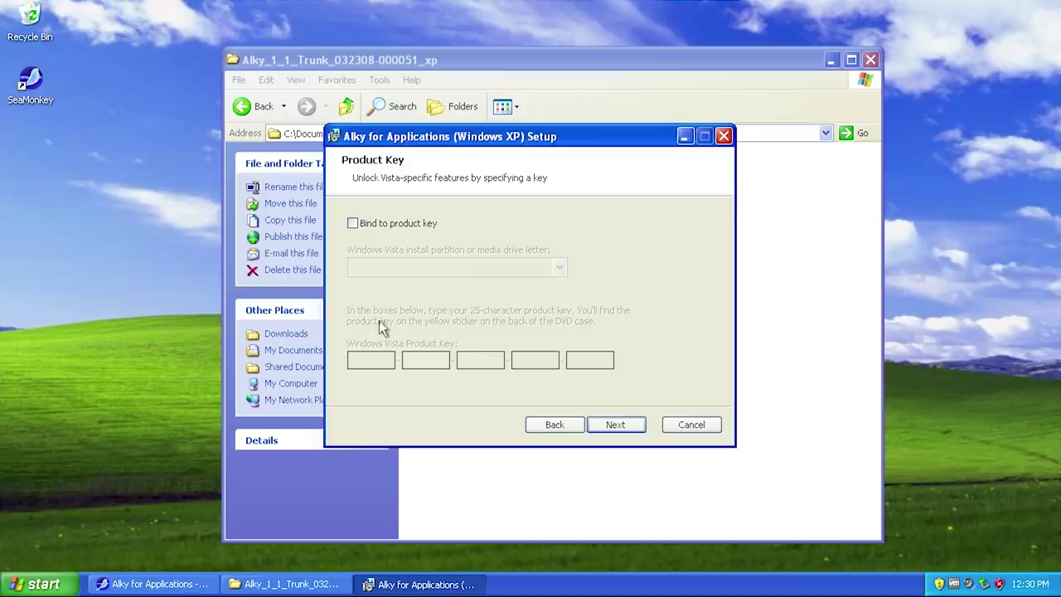
Step: Continue without binding a product key and install Alky for Applications
left_click(618, 424)
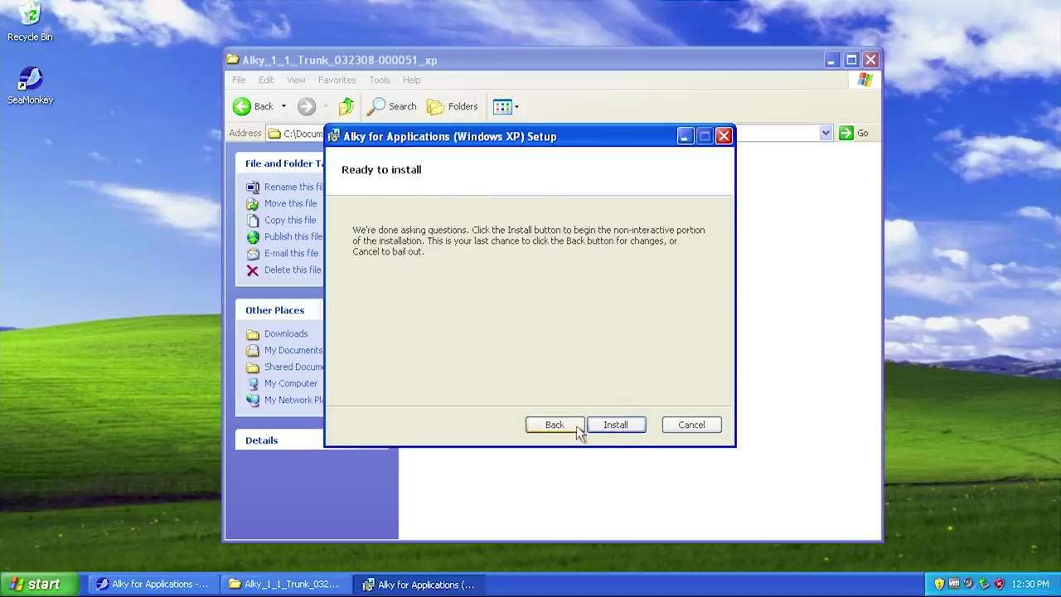
left_click(621, 422)
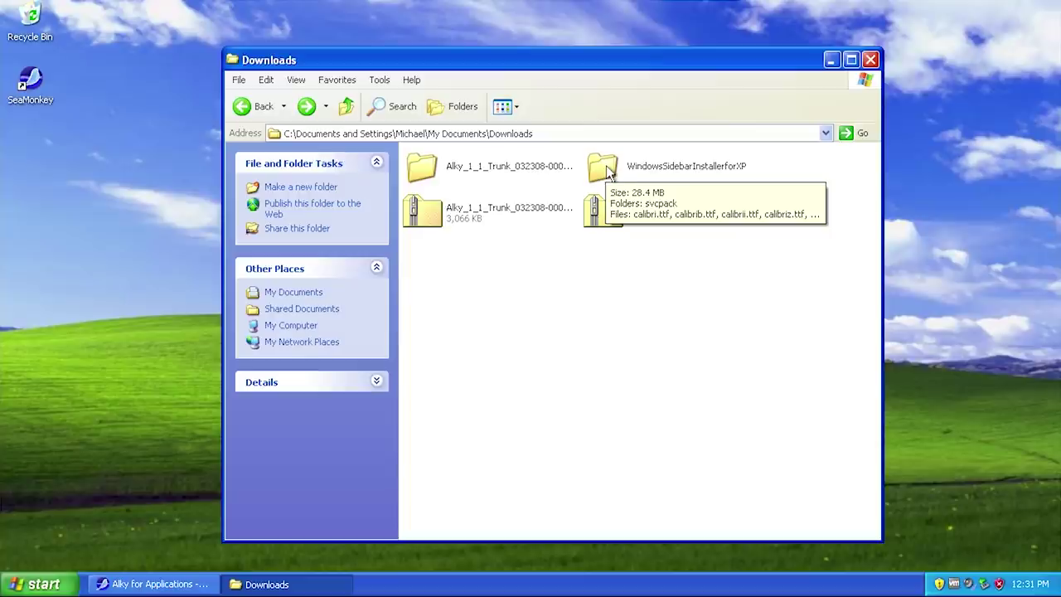
Step: Install the Windows Sidebar from the sidebar setup information file in the WindowsSidebarInstallerforXP folder, agreeing to the installation
double_click(608, 170)
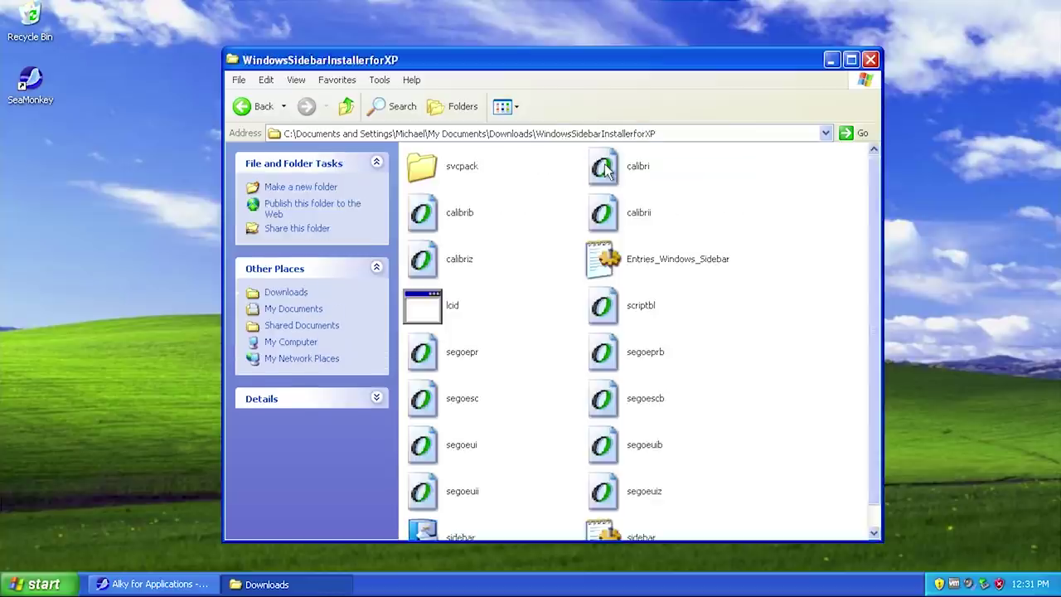
scroll(882, 249, "down", 1)
scroll(884, 256, "down", 1)
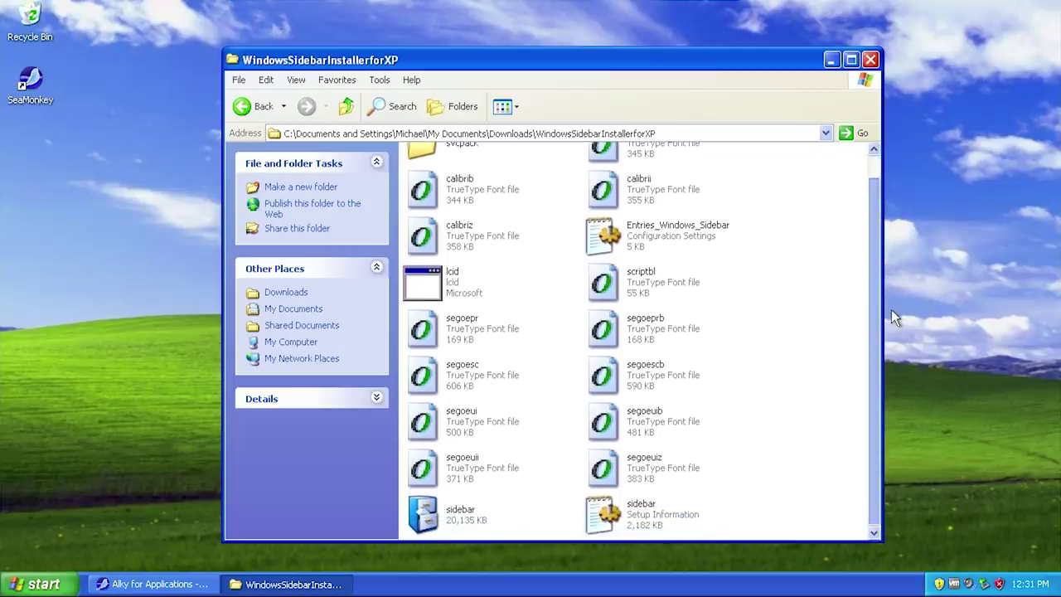
right_click(599, 519)
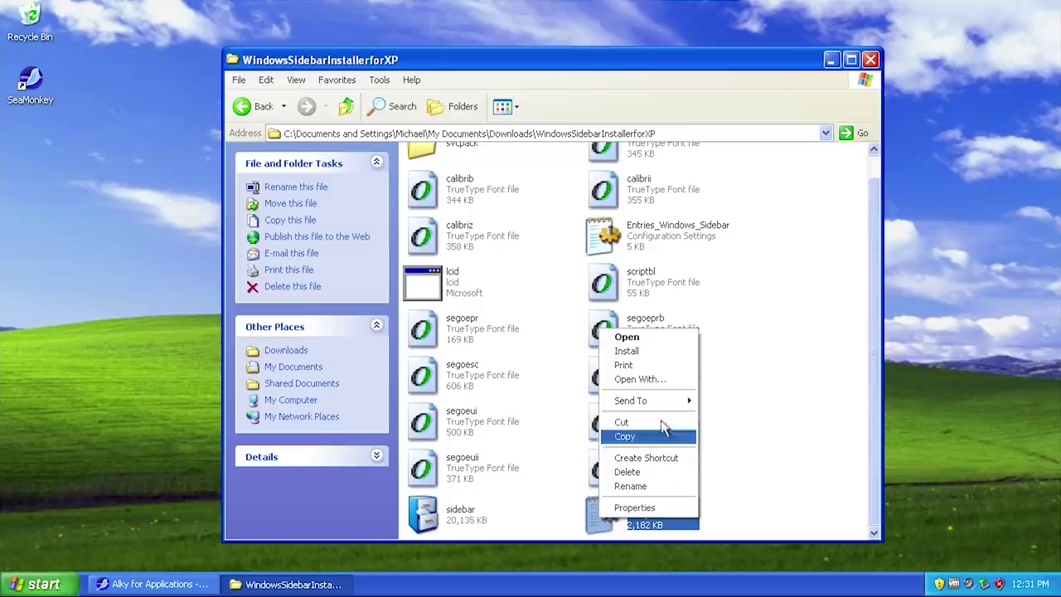
left_click(627, 350)
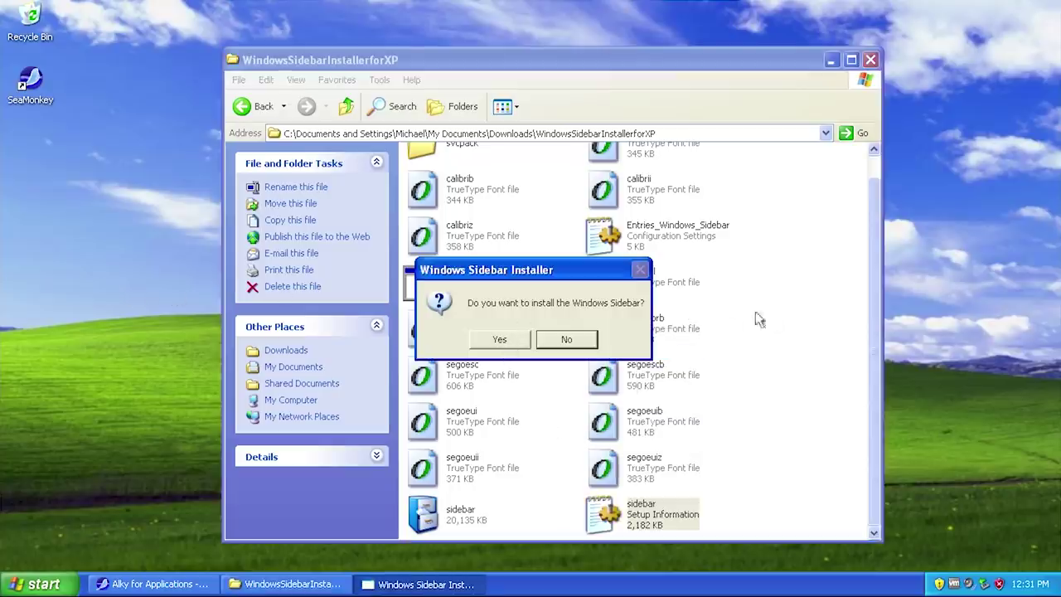
left_click(500, 339)
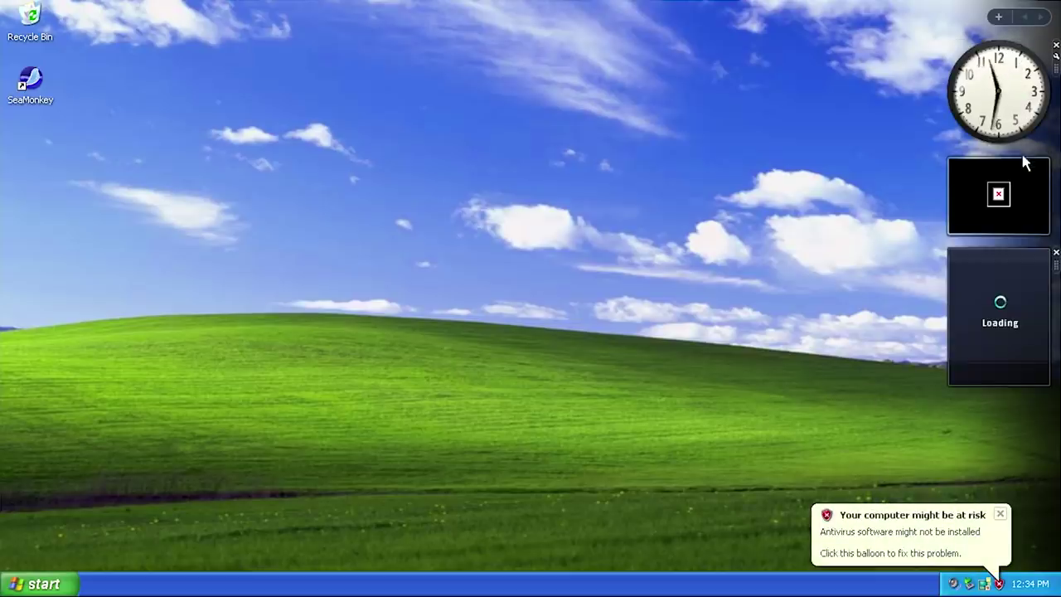
Step: Try moving the clock and slideshow gadgets on the sidebar, and dismiss the antivirus notification balloon
left_click_drag(1006, 67, 1038, 76)
mouse_move(1057, 192)
left_mouse_down()
mouse_move(990, 192)
mouse_move(1053, 193)
left_mouse_up()
left_click(1004, 518)
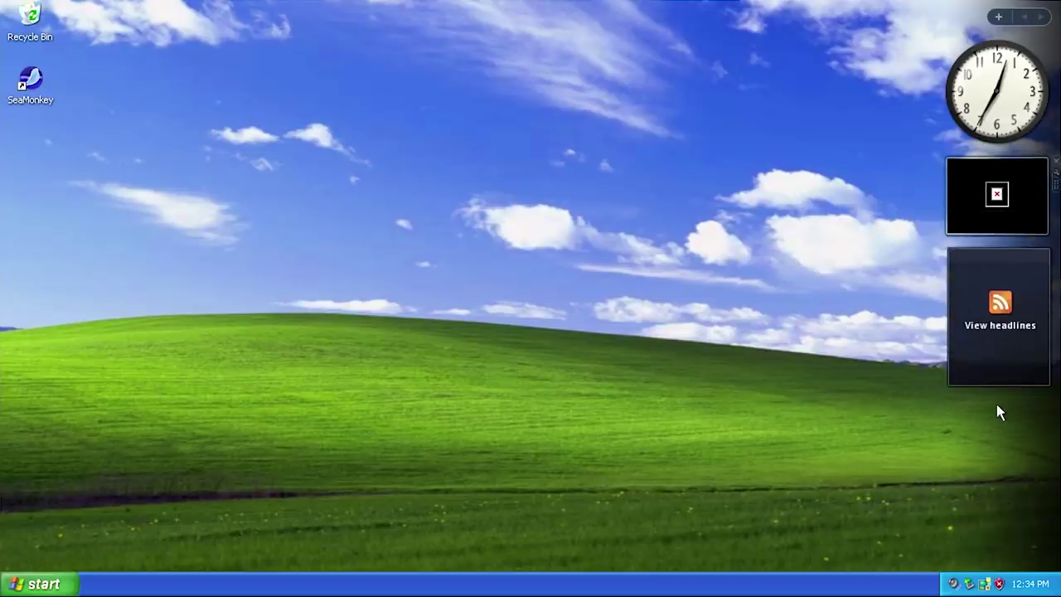
Step: Close the Windows Sidebar and reopen it from its notification area icon
right_click(997, 404)
left_click(957, 469)
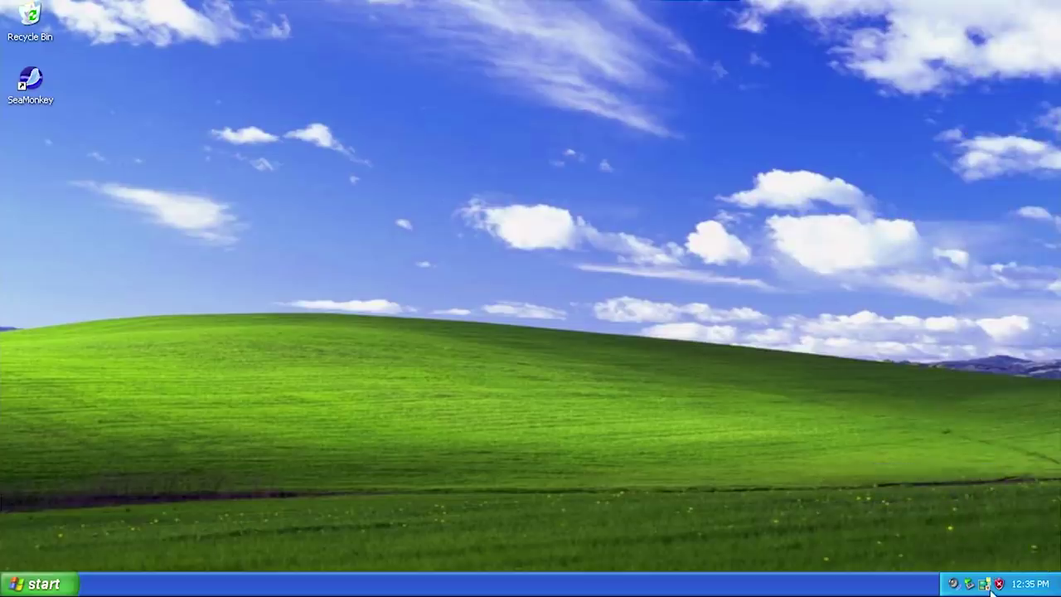
right_click(987, 585)
left_click(927, 513)
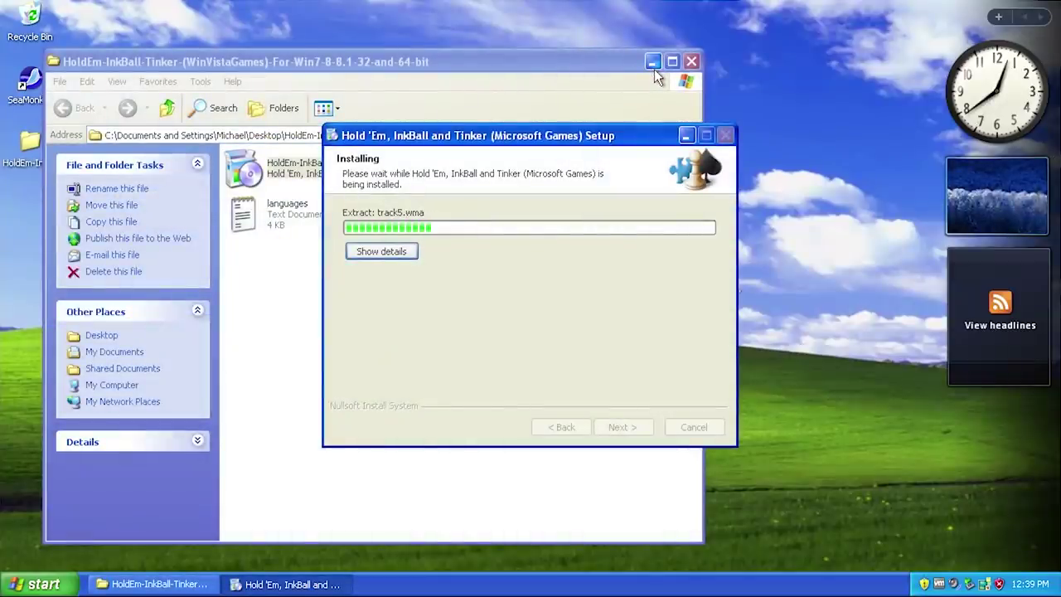
Step: Minimize the installer's folder window and finish the Hold 'Em, InkBall and Tinker setup
left_click(654, 63)
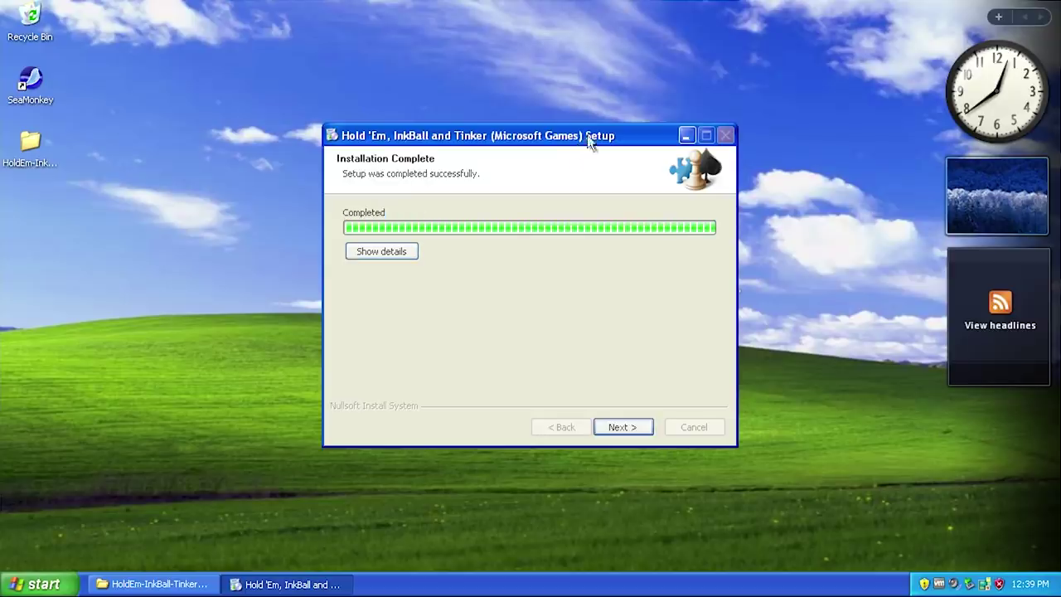
left_click(618, 429)
left_click(619, 429)
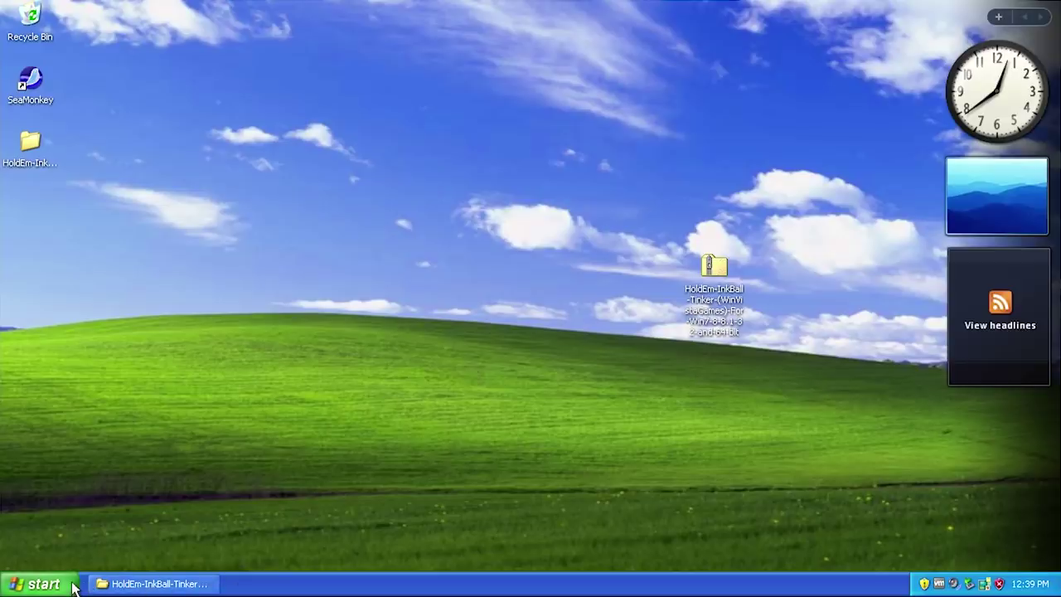
Step: Try to launch InkBall from the installed Games programs
left_click(39, 583)
left_click(66, 523)
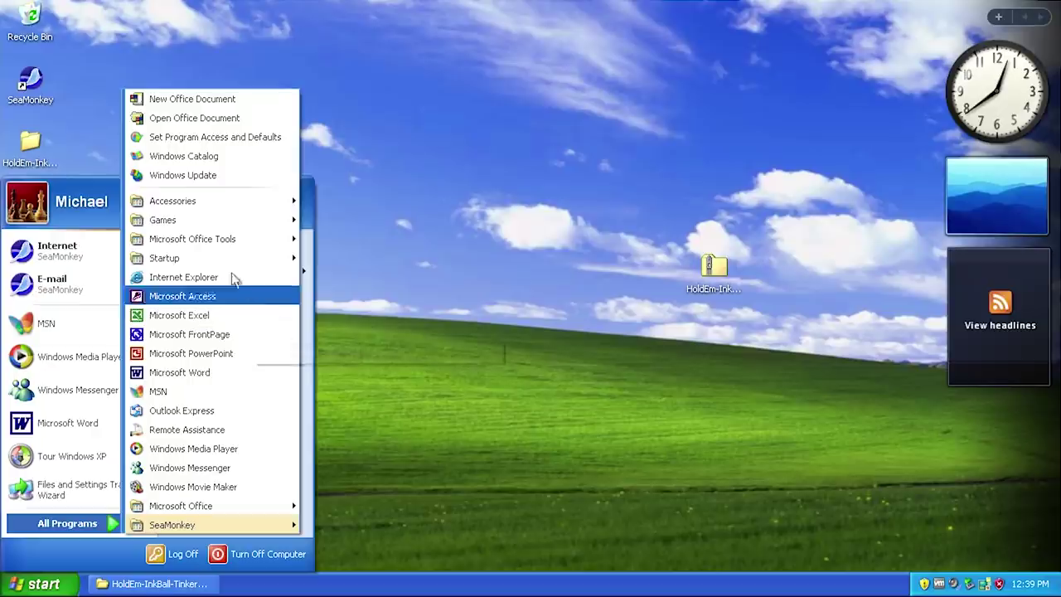
mouse_move(212, 222)
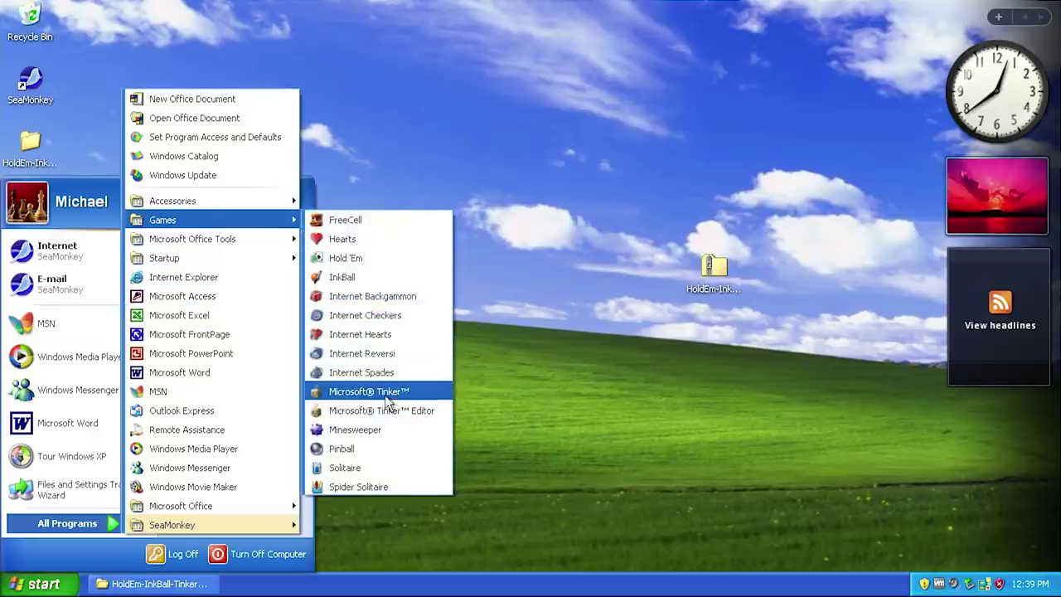
left_click(362, 282)
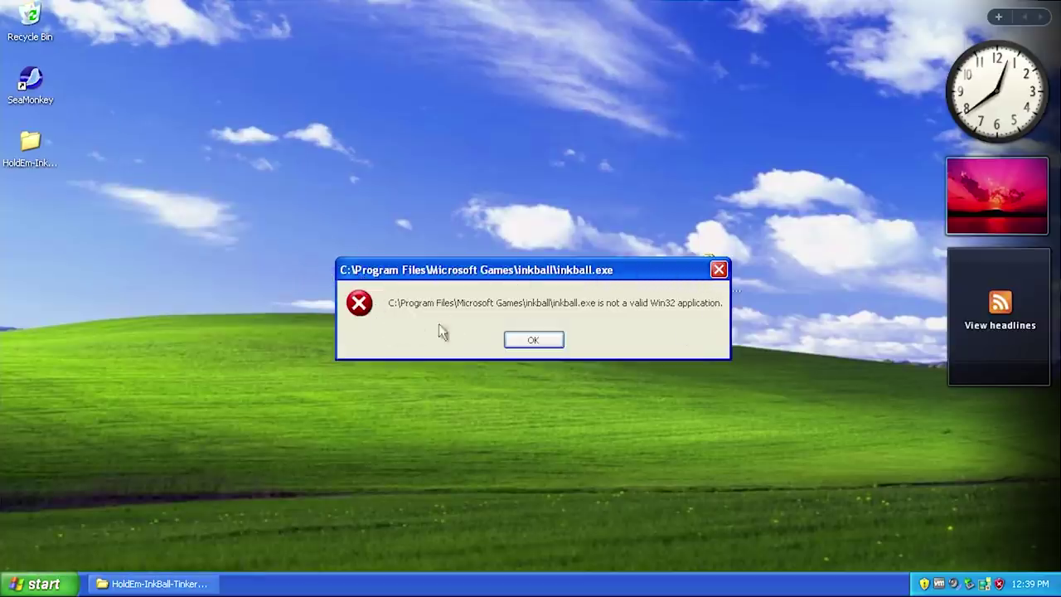
left_click(531, 340)
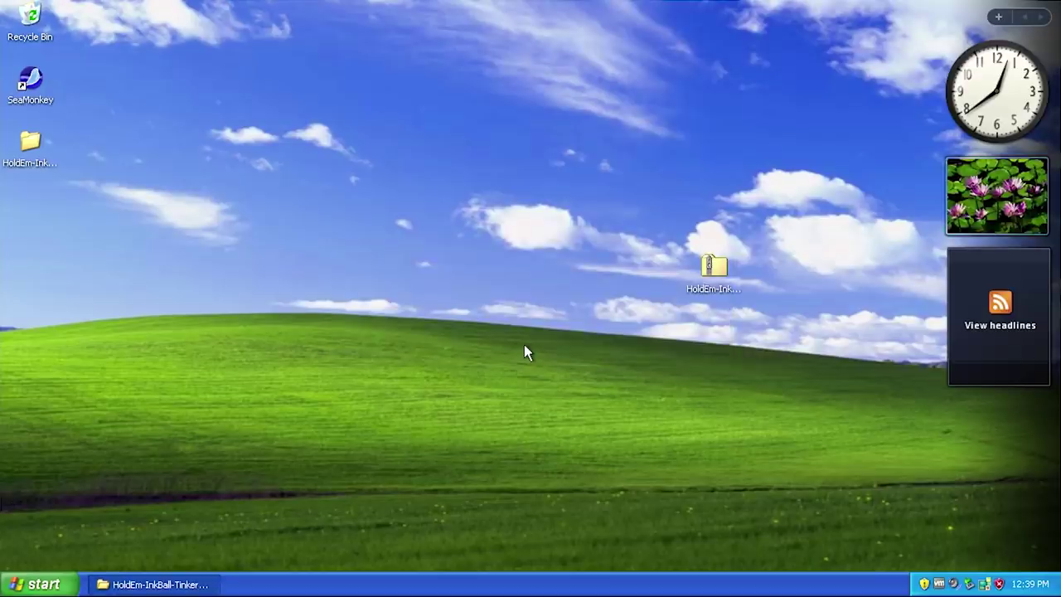
Step: Browse to the C:\Program Files\Microsoft Games\inkball folder through My Computer
left_click(40, 584)
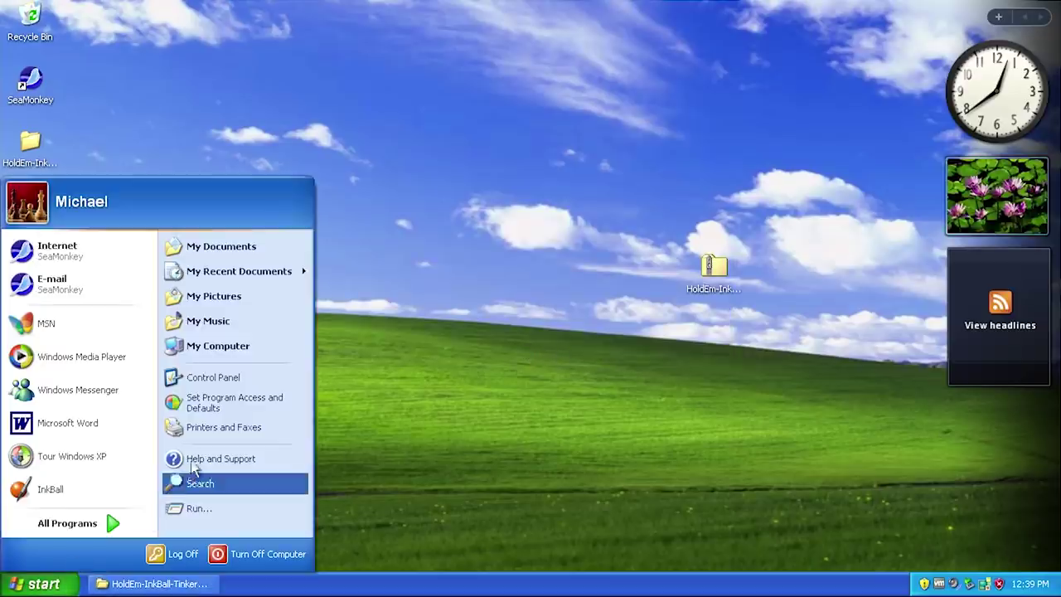
left_click(223, 348)
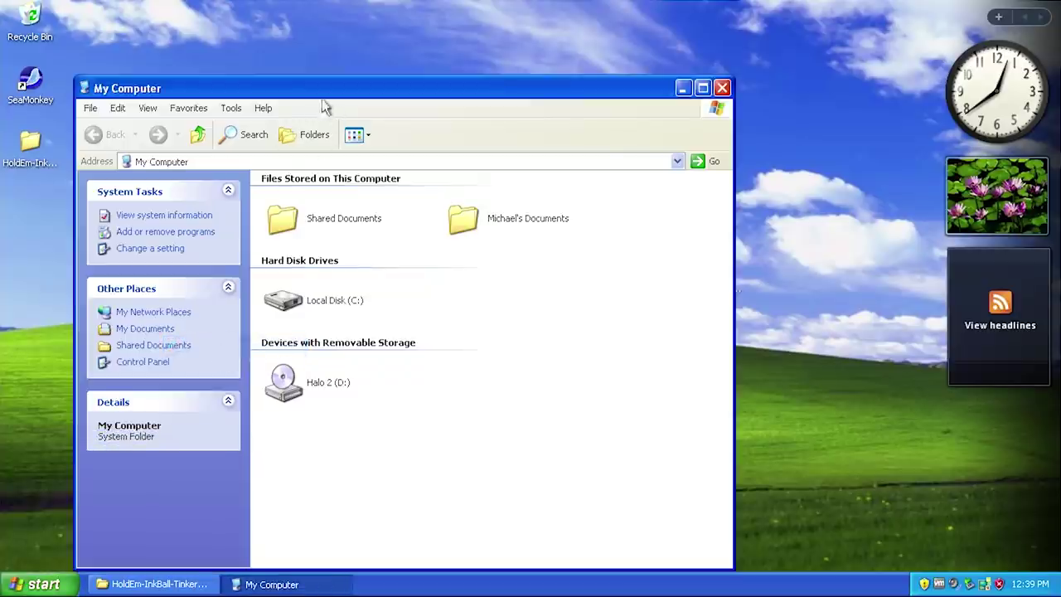
left_click_drag(311, 86, 357, 63)
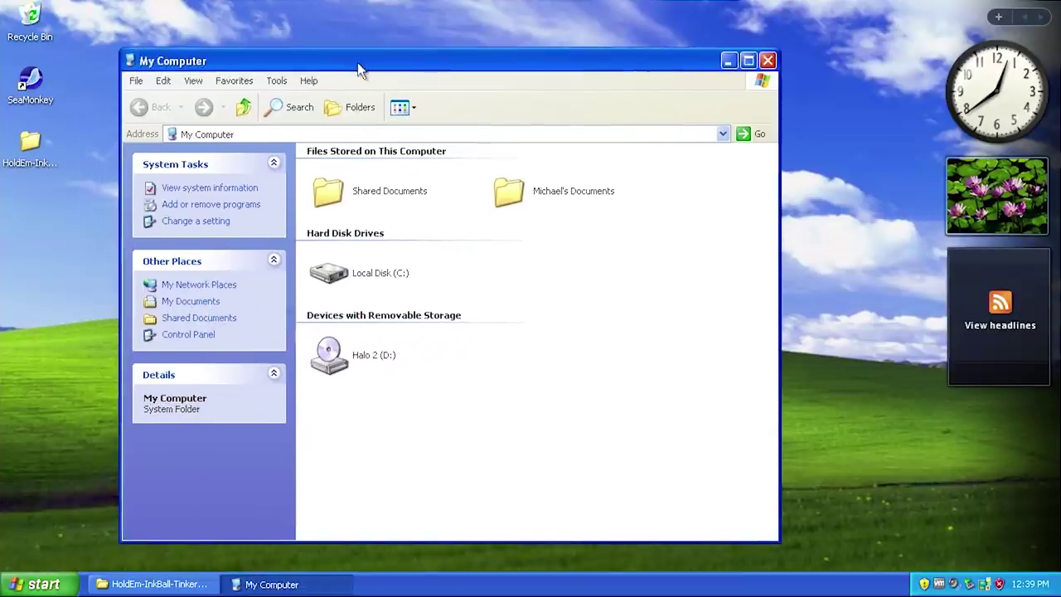
double_click(348, 277)
double_click(500, 173)
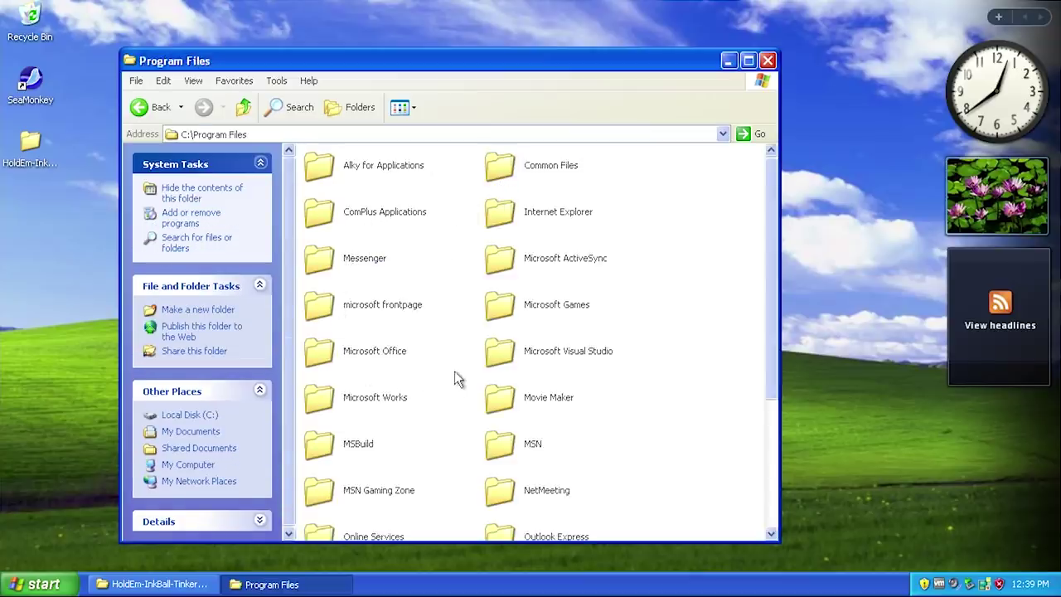
double_click(498, 309)
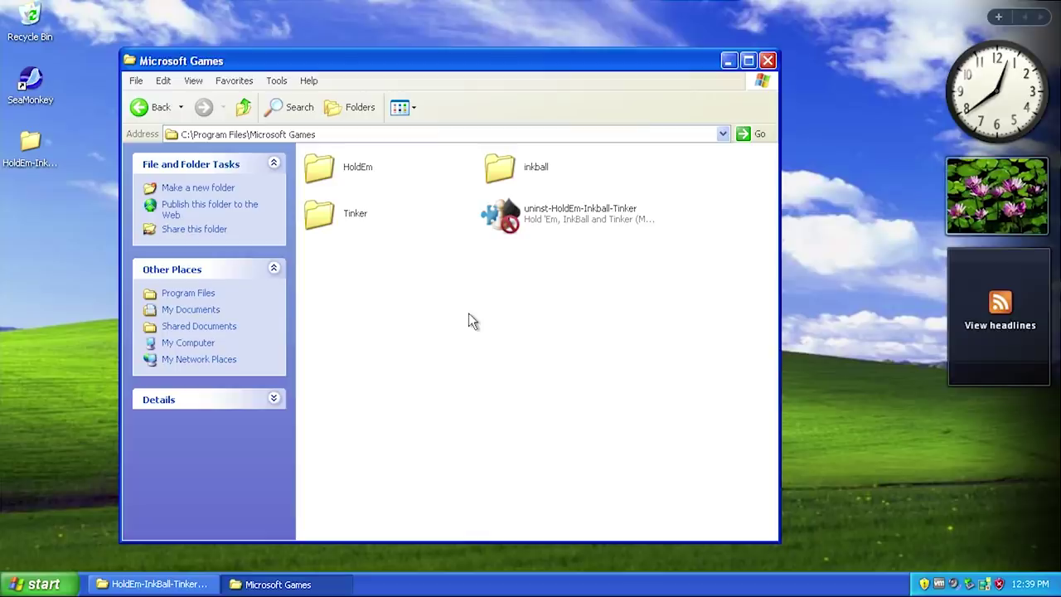
double_click(502, 172)
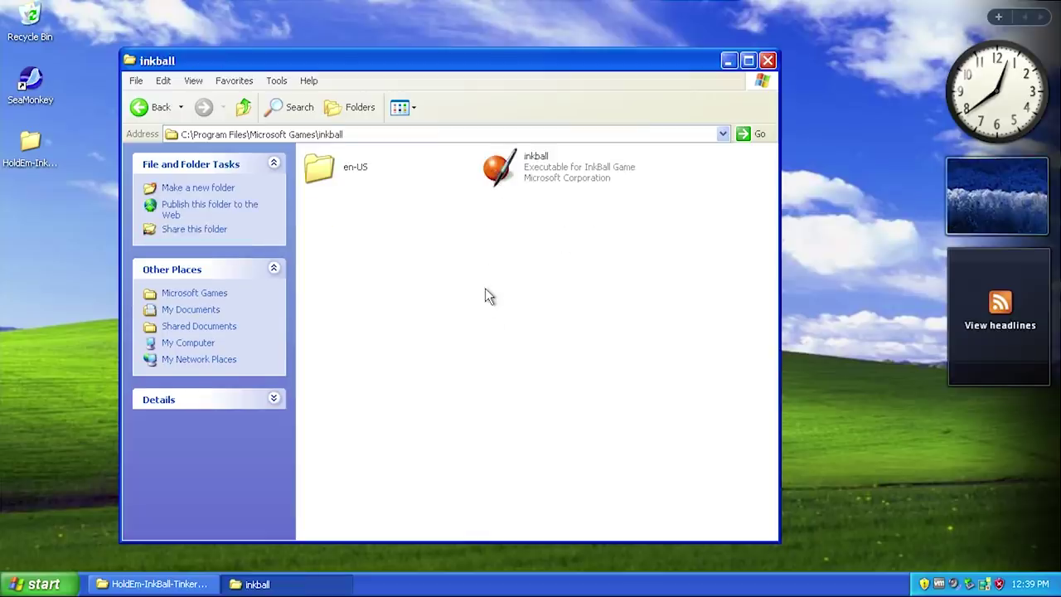
Step: Try to run the inkball executable directly from its program folder
double_click(545, 179)
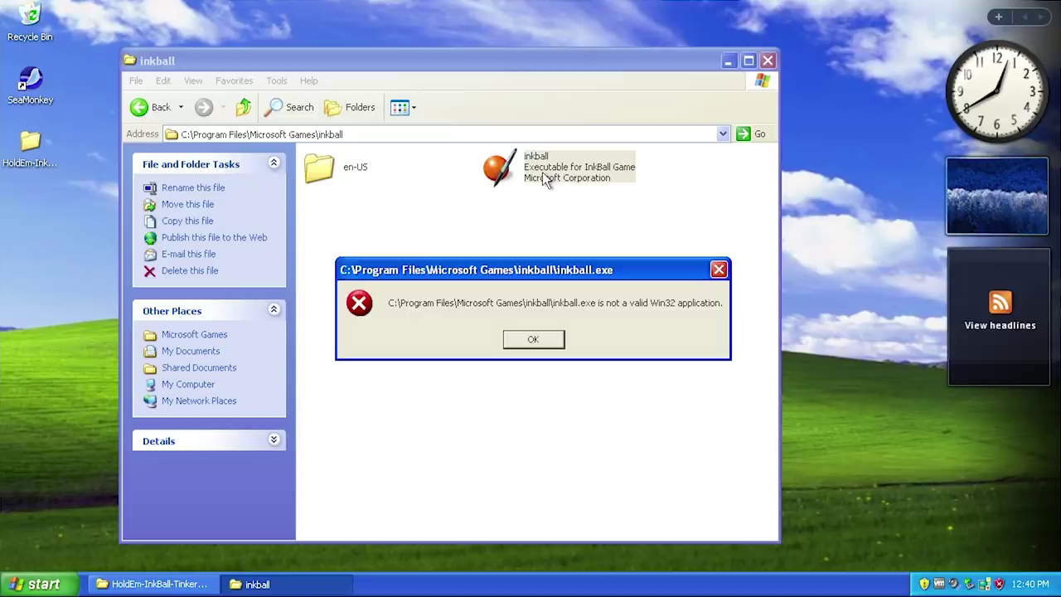
left_click(534, 340)
left_click(567, 232)
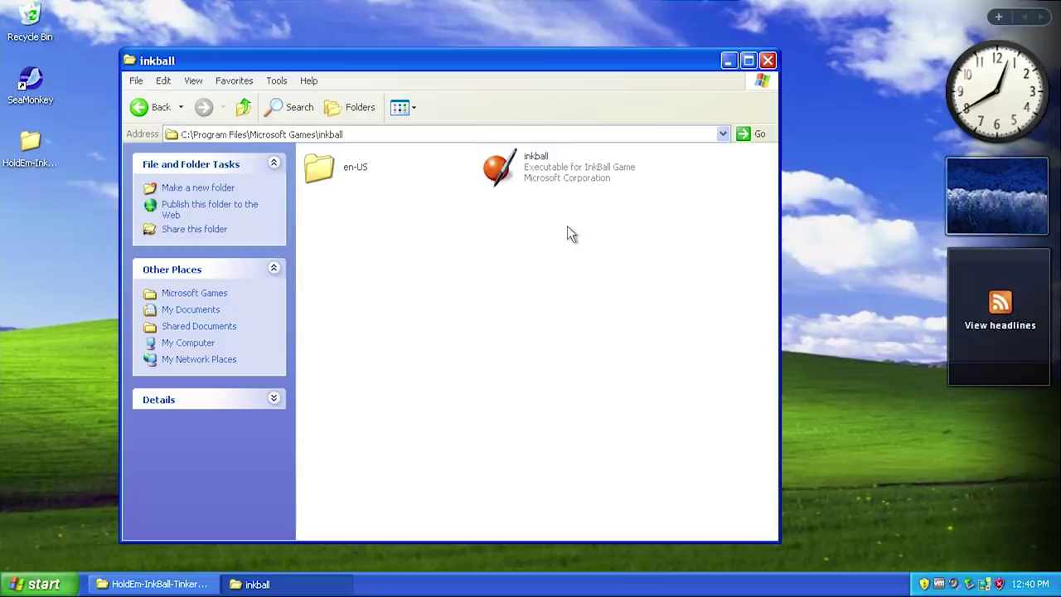
Step: Patch and run the inkball executable as a Vista executable, and move the game window clear of the desktop's lower edge
right_click(537, 170)
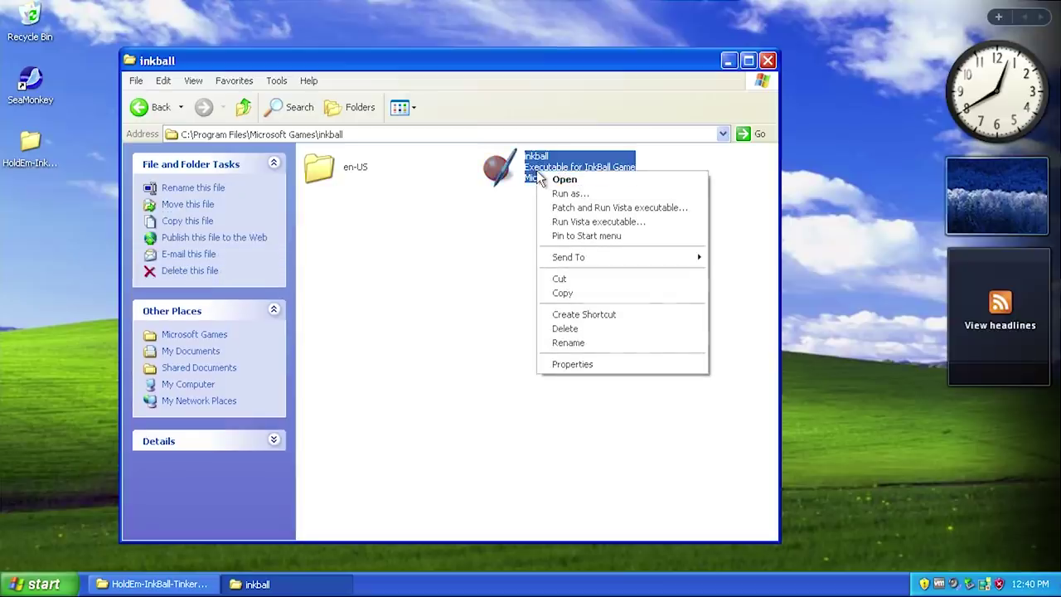
left_click(584, 208)
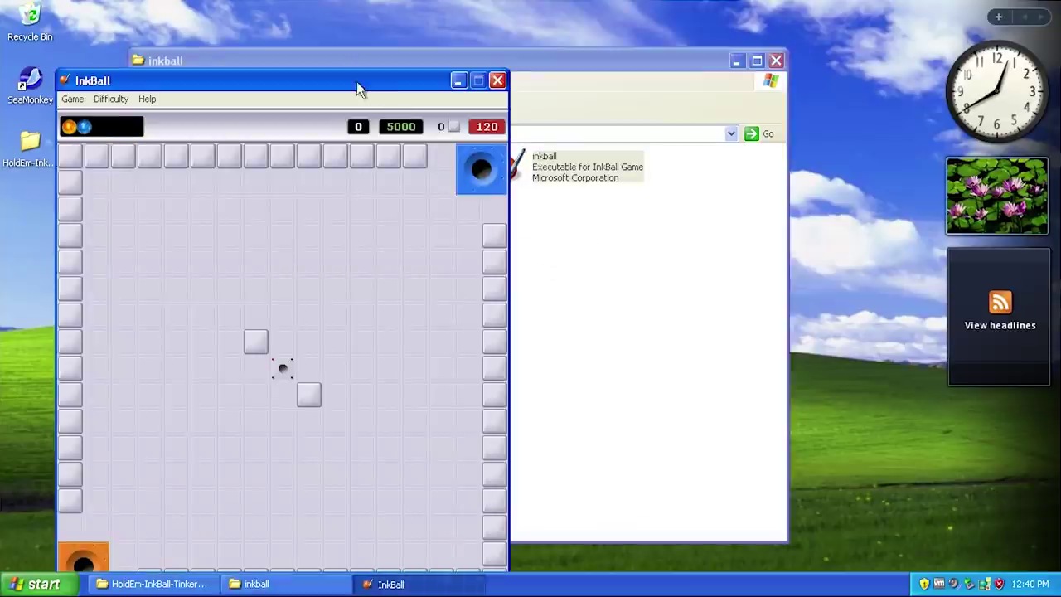
left_click_drag(357, 81, 712, 38)
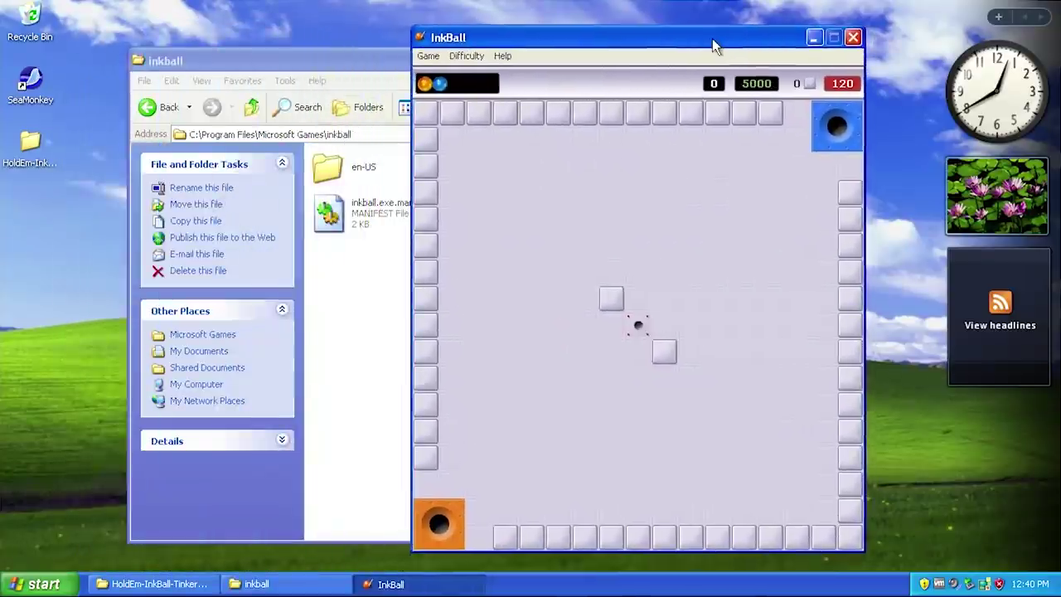
Step: Play InkBall by drawing ink strokes to deflect the orange and blue balls, and close the game
mouse_move(509, 236)
left_mouse_down()
mouse_move(730, 244)
mouse_move(714, 225)
left_mouse_up()
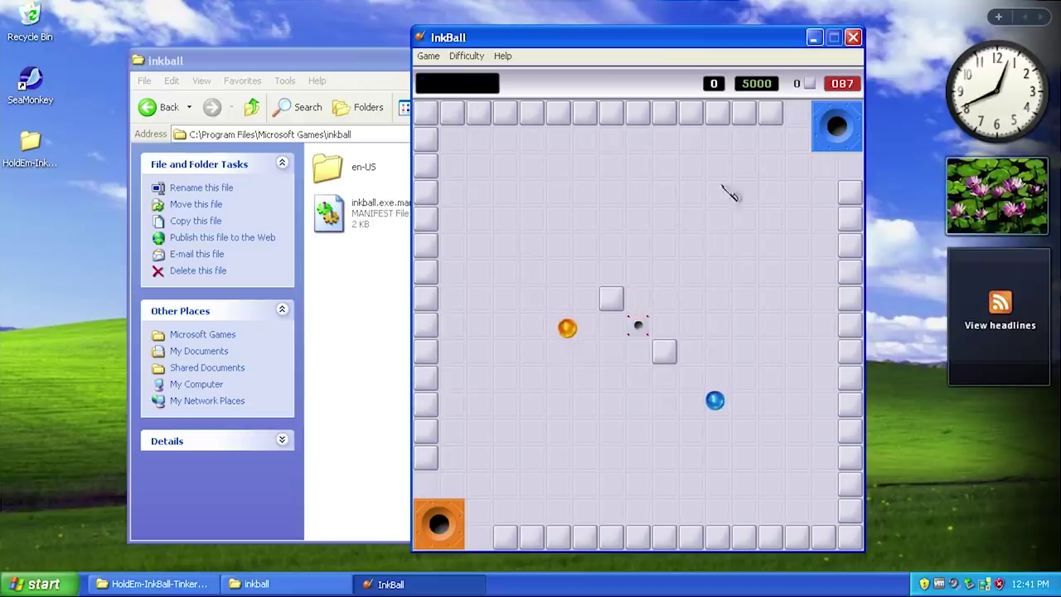
left_click_drag(576, 322, 592, 335)
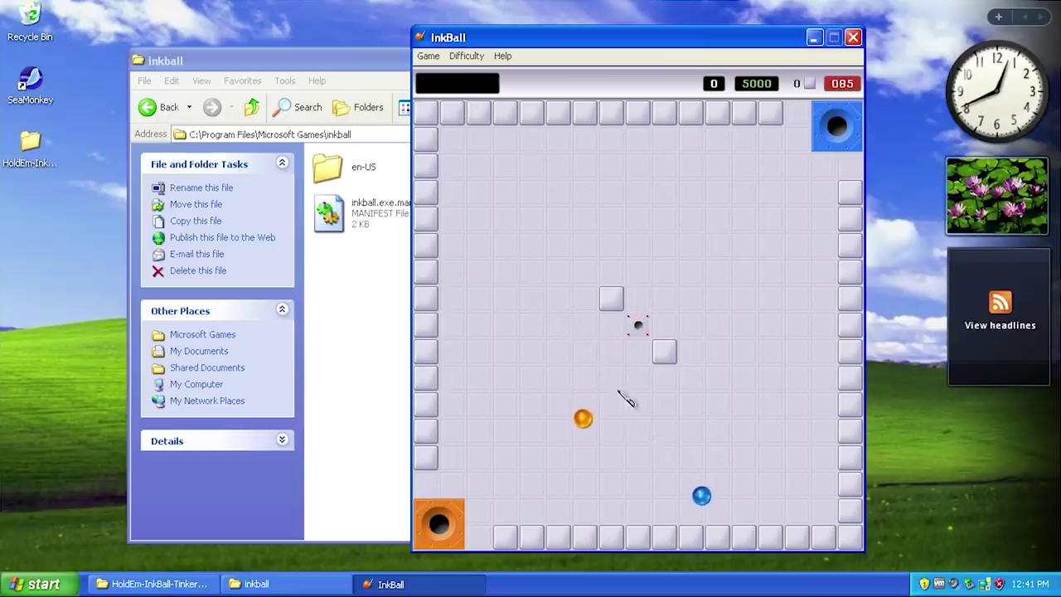
mouse_move(561, 384)
left_mouse_down()
mouse_move(639, 505)
mouse_move(561, 569)
left_mouse_up()
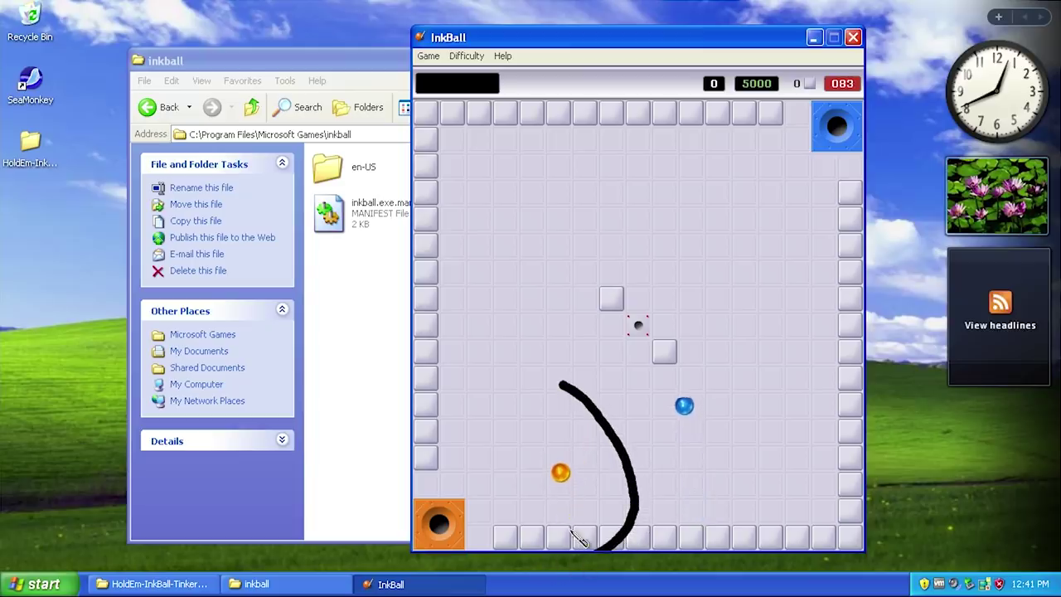
left_click_drag(464, 353, 620, 444)
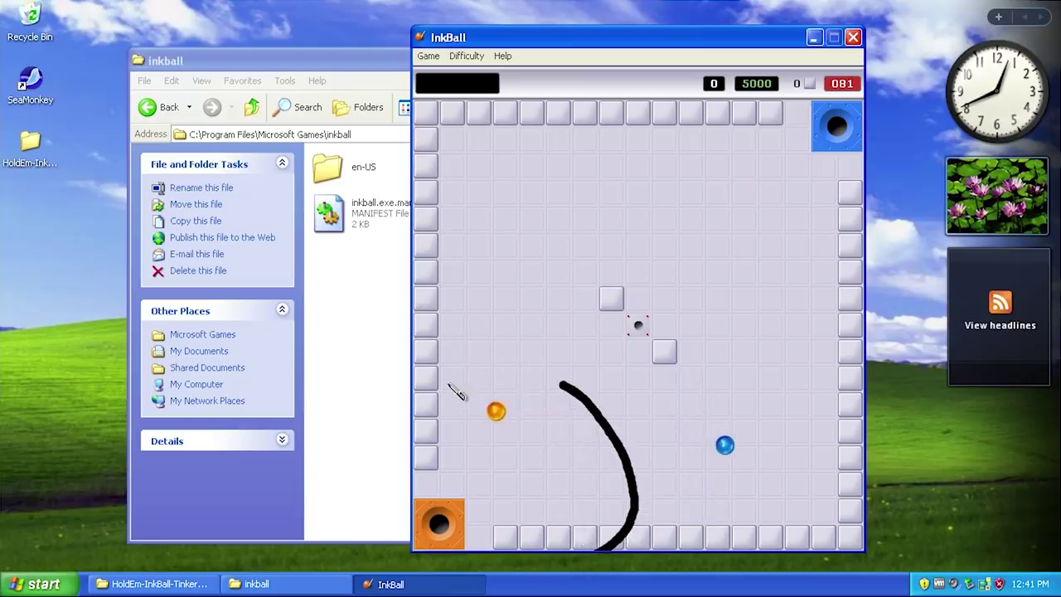
left_click_drag(492, 422, 554, 572)
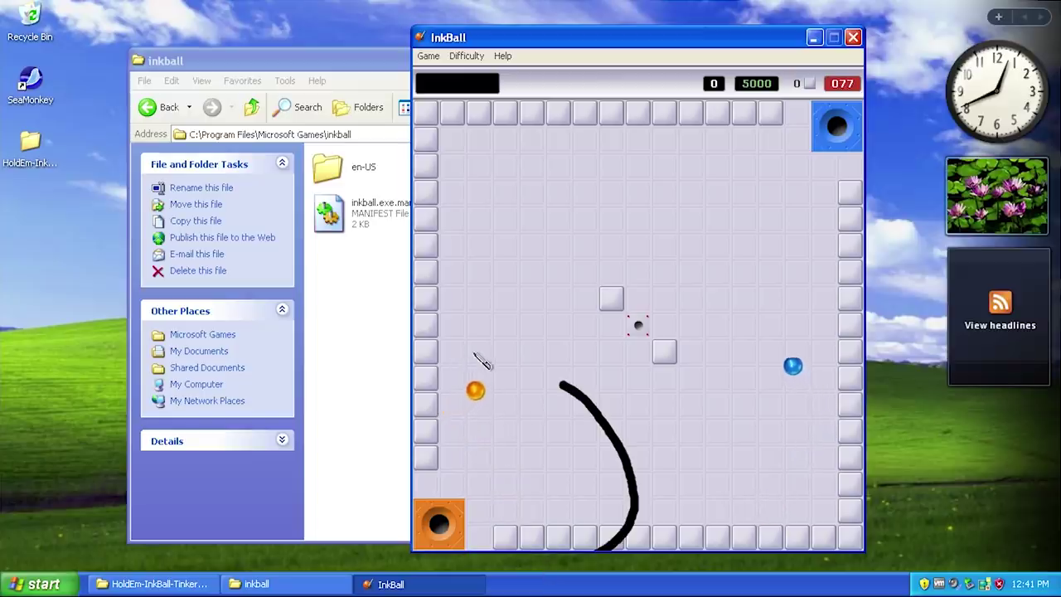
left_click_drag(498, 334, 661, 476)
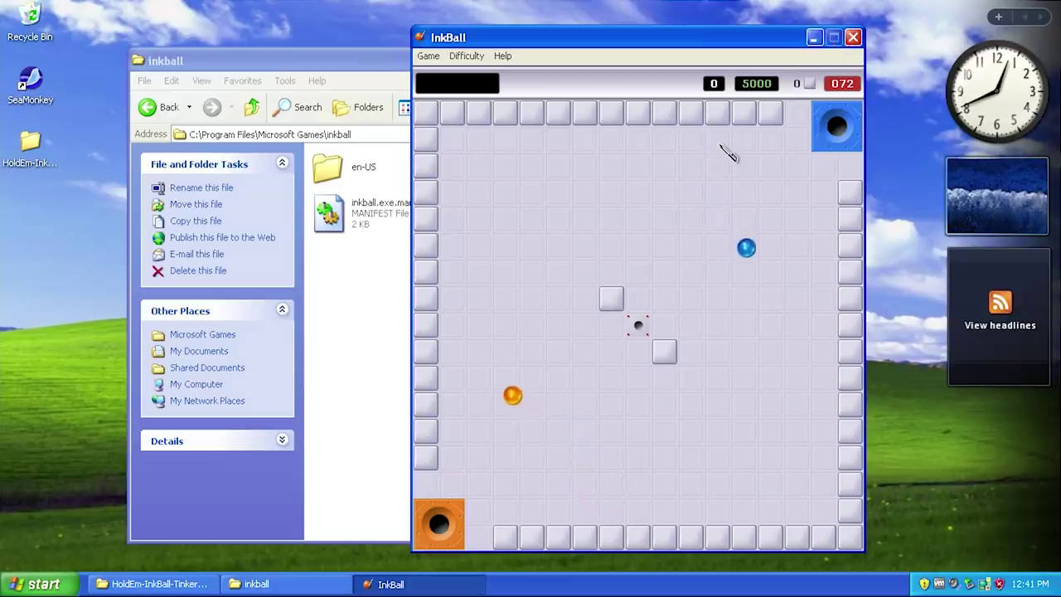
key("alt+F4")
left_click(613, 301)
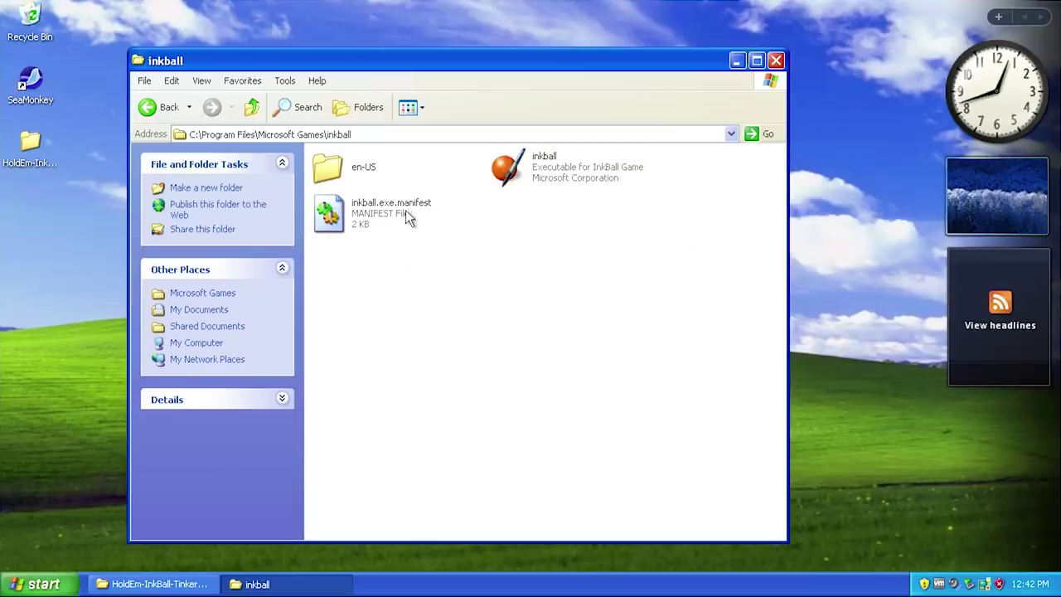
Step: Run the patched inkball executable directly from its folder to test it, and close the game
mouse_move(406, 209)
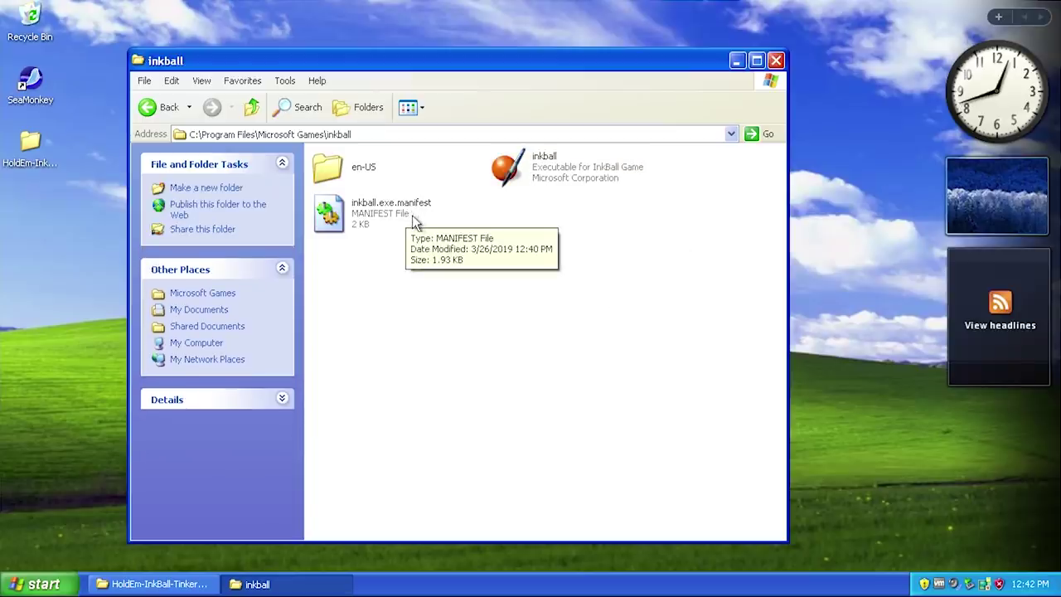
left_click(516, 169)
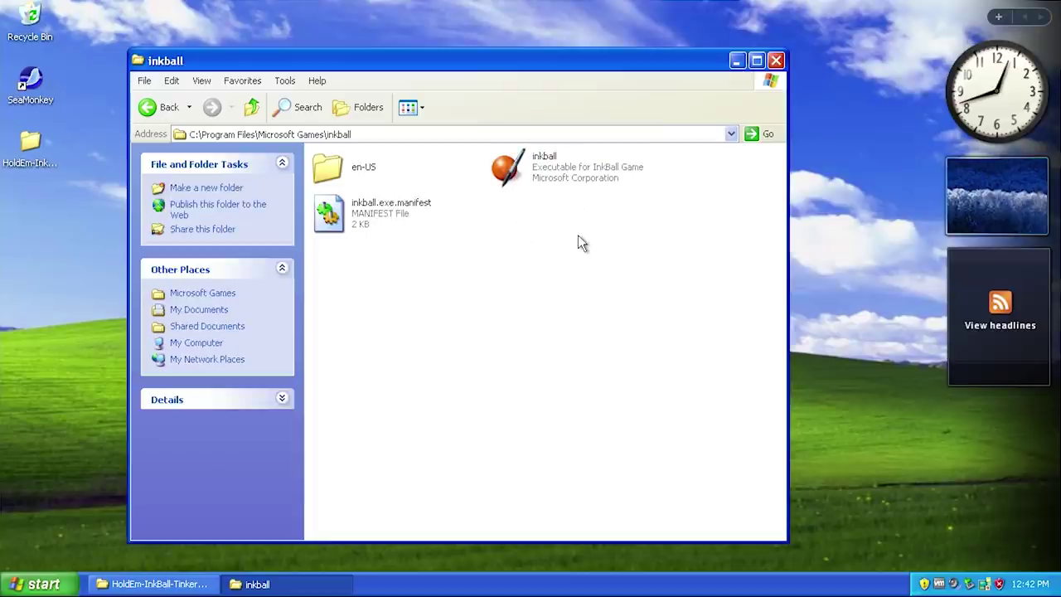
double_click(589, 178)
left_click(533, 79)
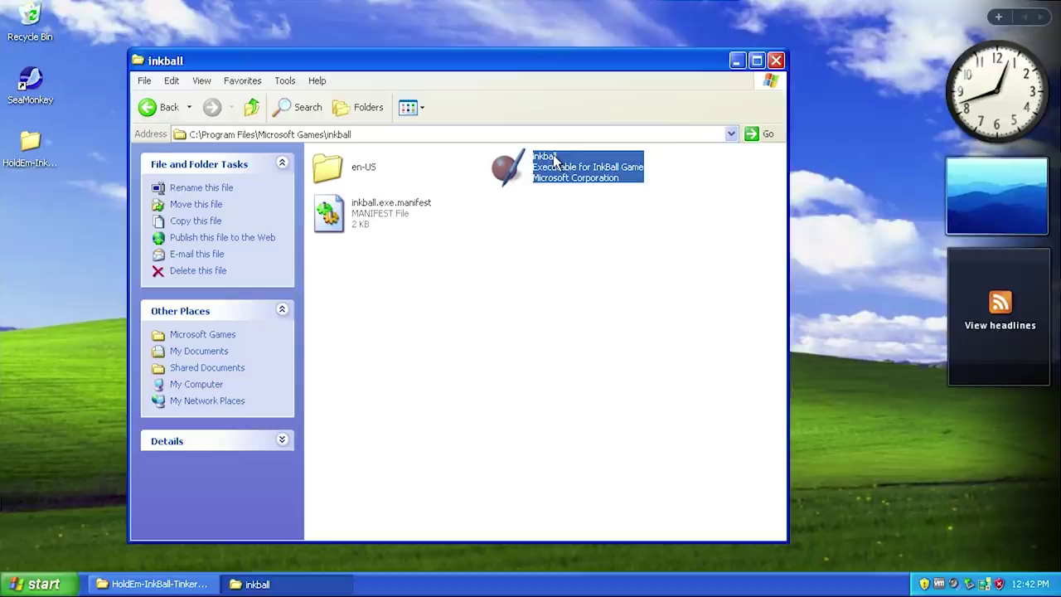
double_click(555, 160)
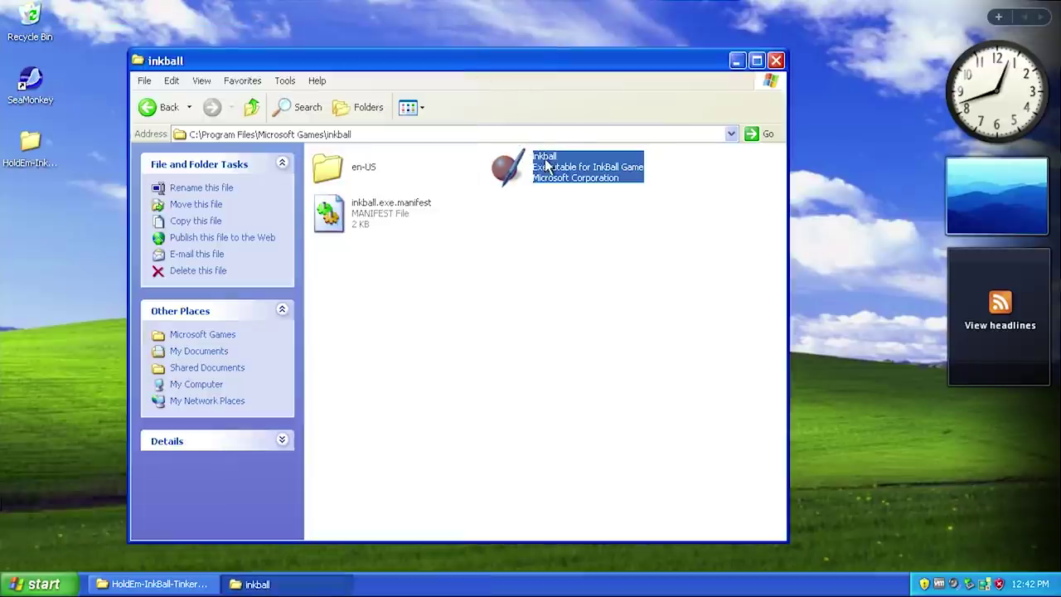
right_click(546, 159)
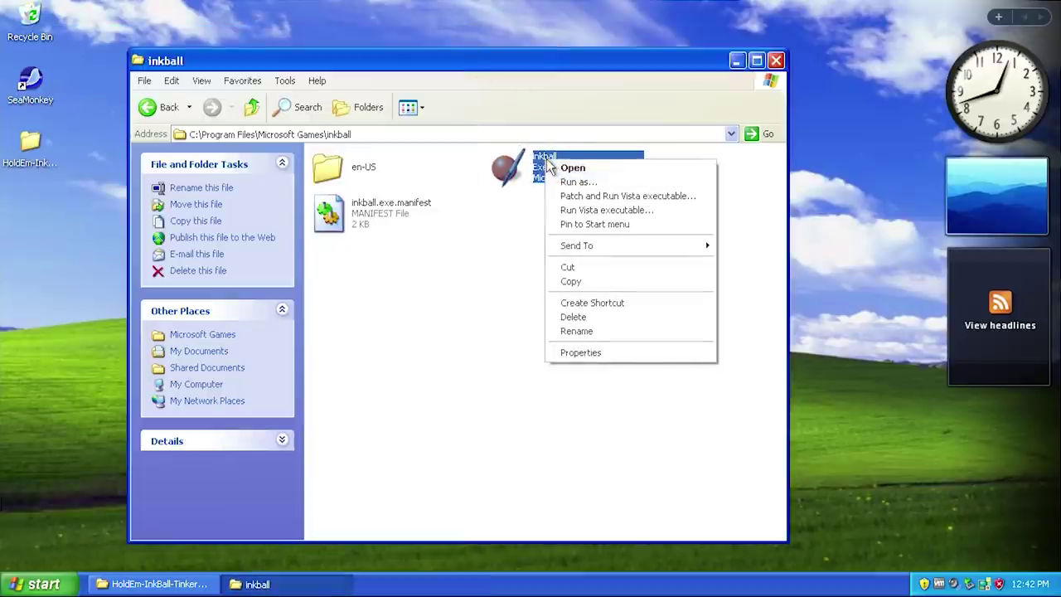
left_click(651, 196)
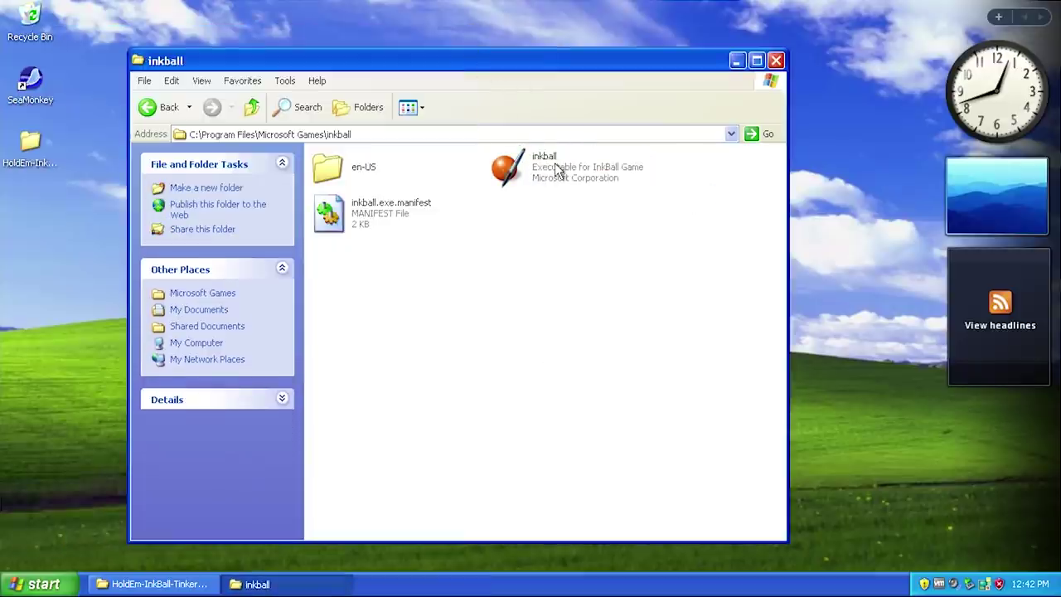
double_click(556, 169)
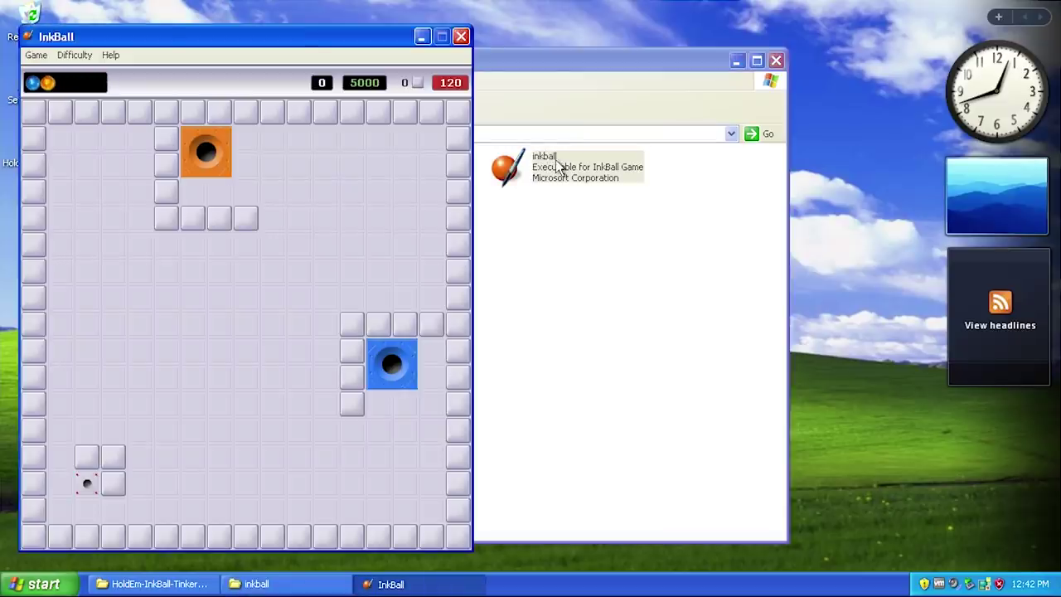
left_click(463, 38)
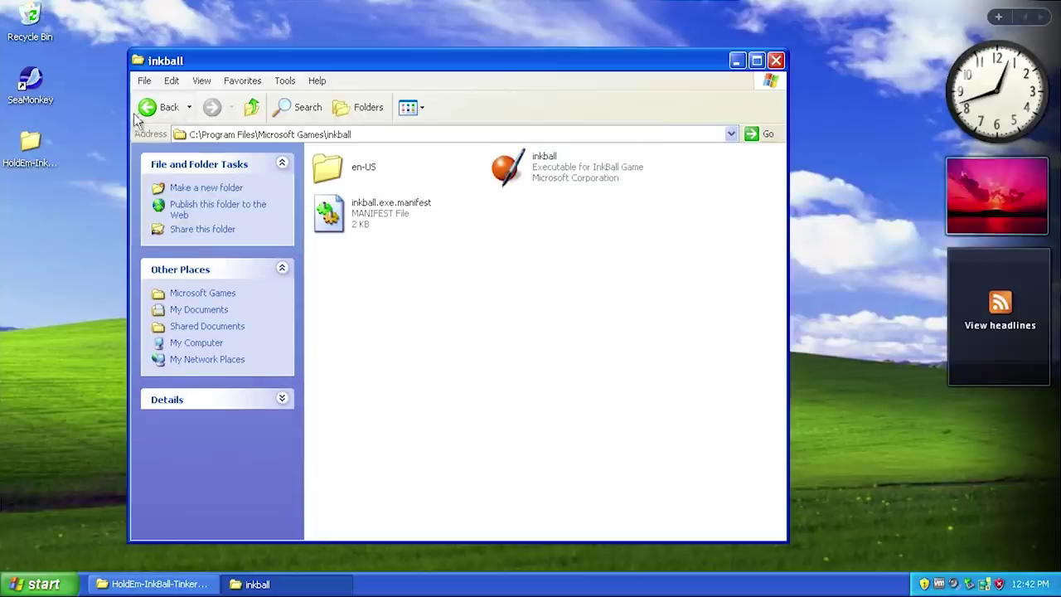
Step: Go to the HoldEm folder under Microsoft Games and try to run the HoldEm application directly
left_click(164, 107)
double_click(328, 176)
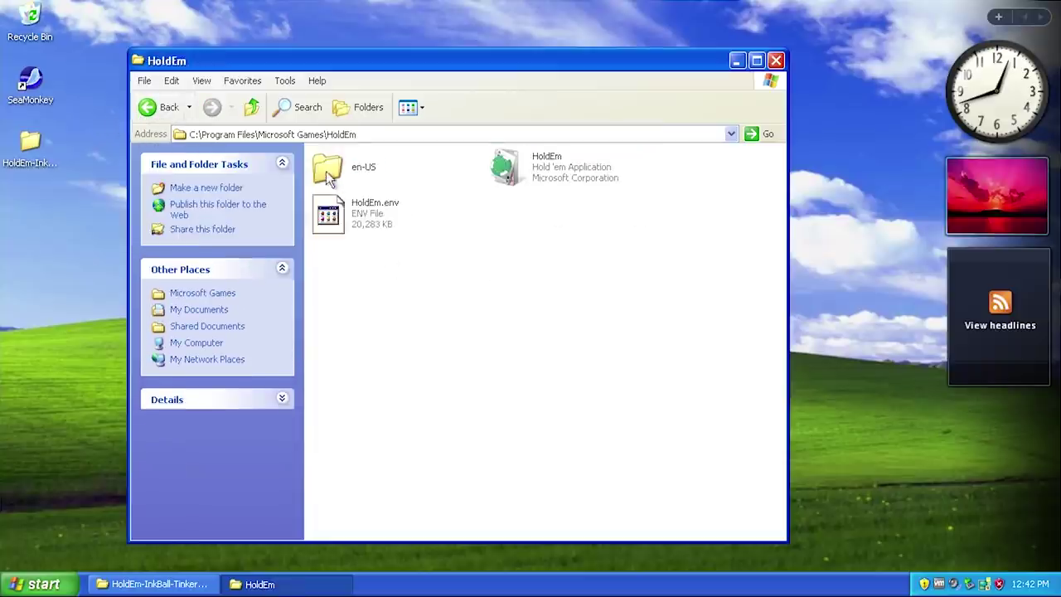
double_click(520, 164)
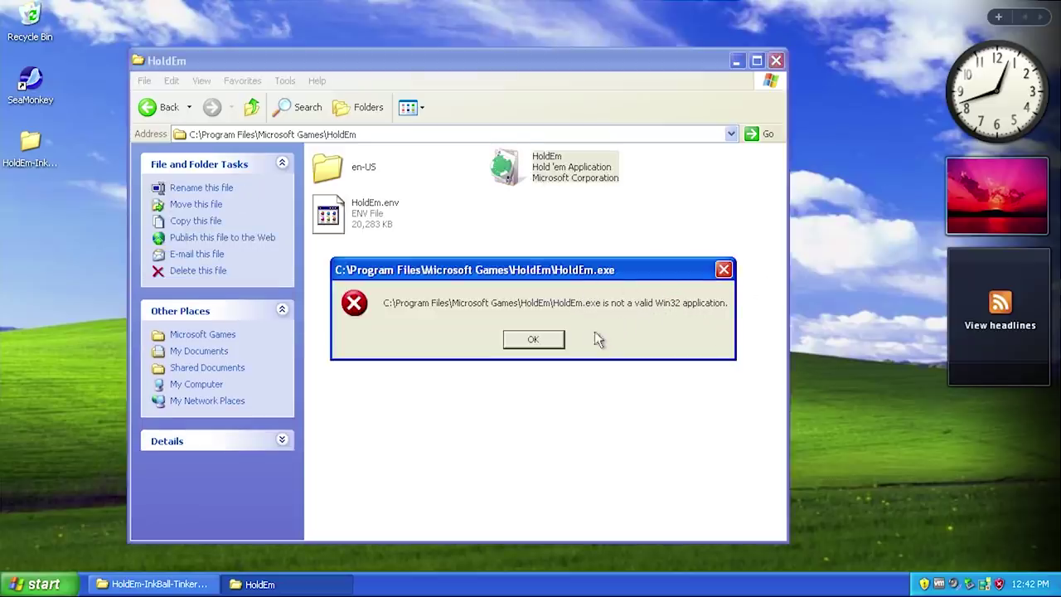
left_click(533, 339)
Step: Try to patch and run the HoldEm application as a Vista executable, and dismiss the resulting dialog
right_click(556, 169)
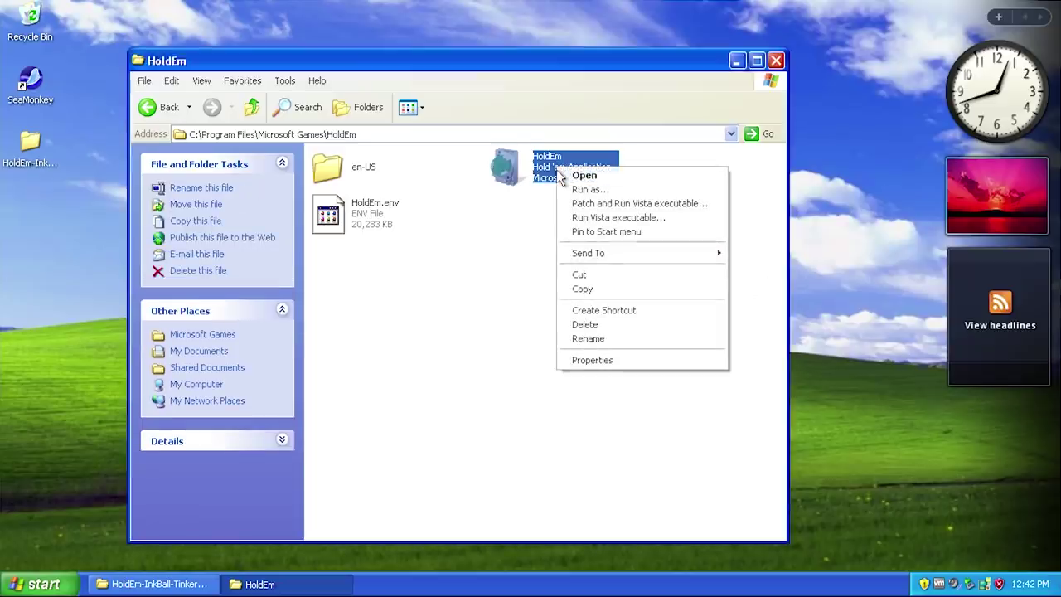
left_click(605, 205)
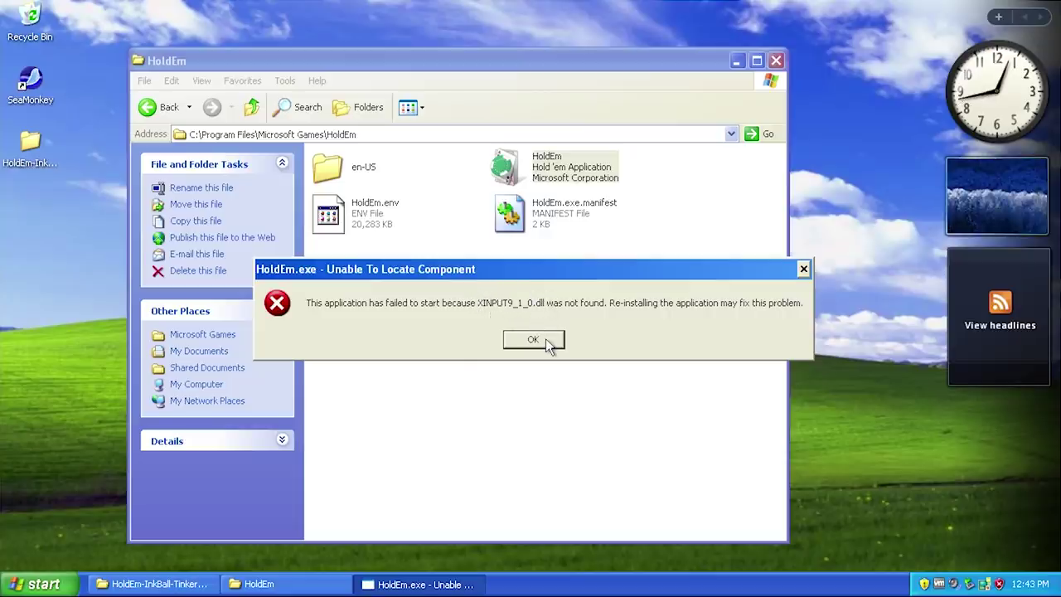
left_click(533, 340)
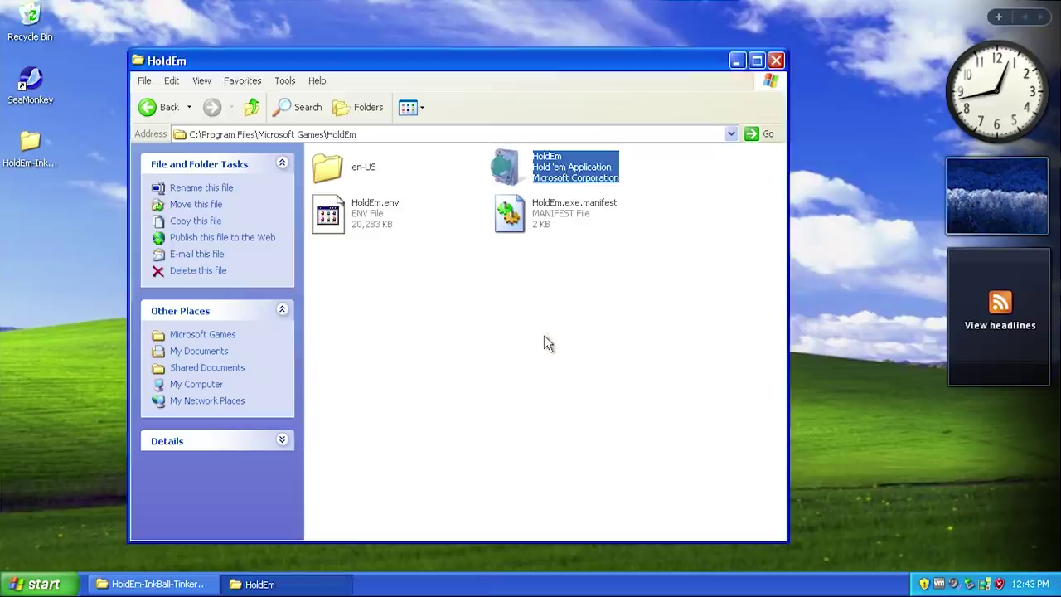
left_click(540, 273)
mouse_move(567, 181)
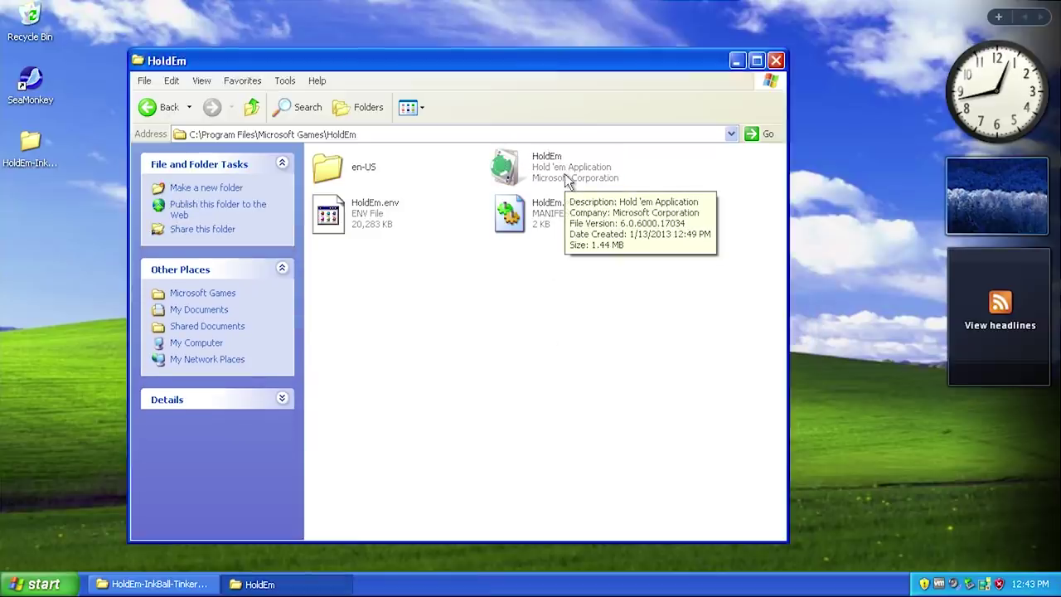
Step: Go to the Tinker folder under Microsoft Games and try to run the Microsoft Tinker shortcut directly
key("BackSpace")
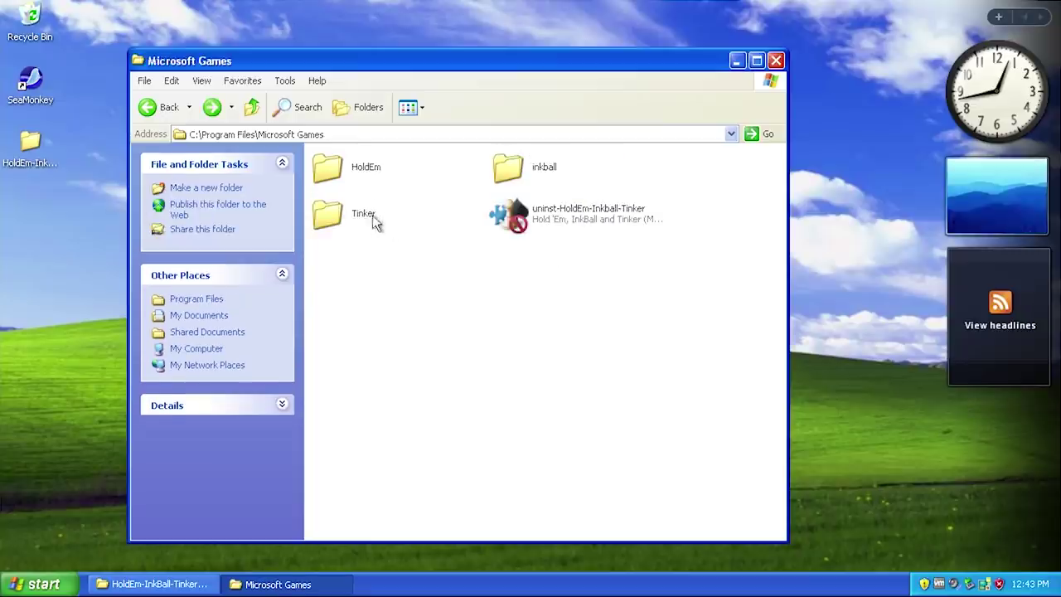
double_click(355, 214)
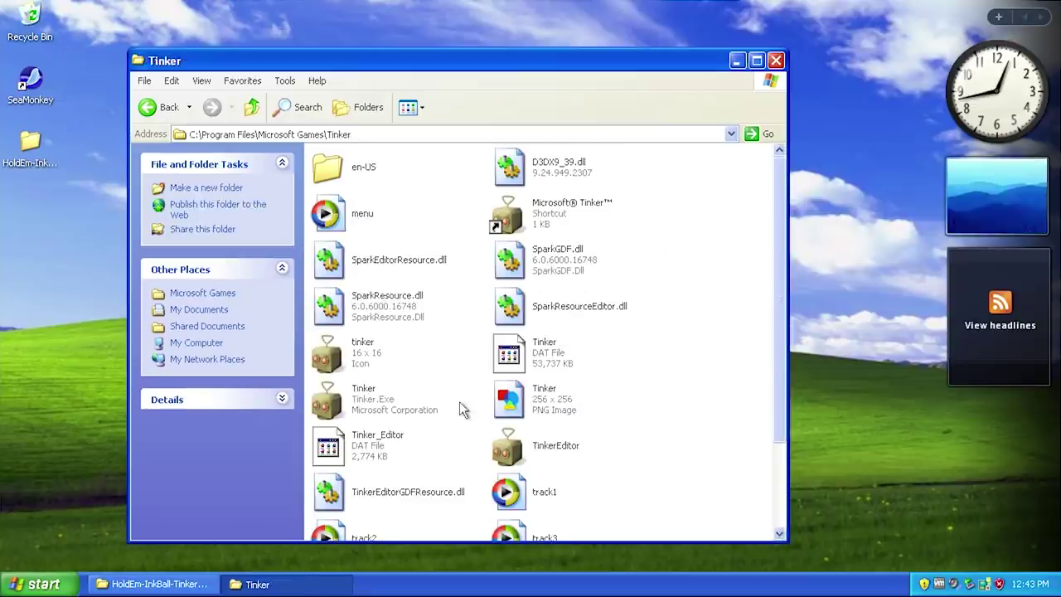
scroll(576, 447, "down", 2)
scroll(562, 301, "up", 2)
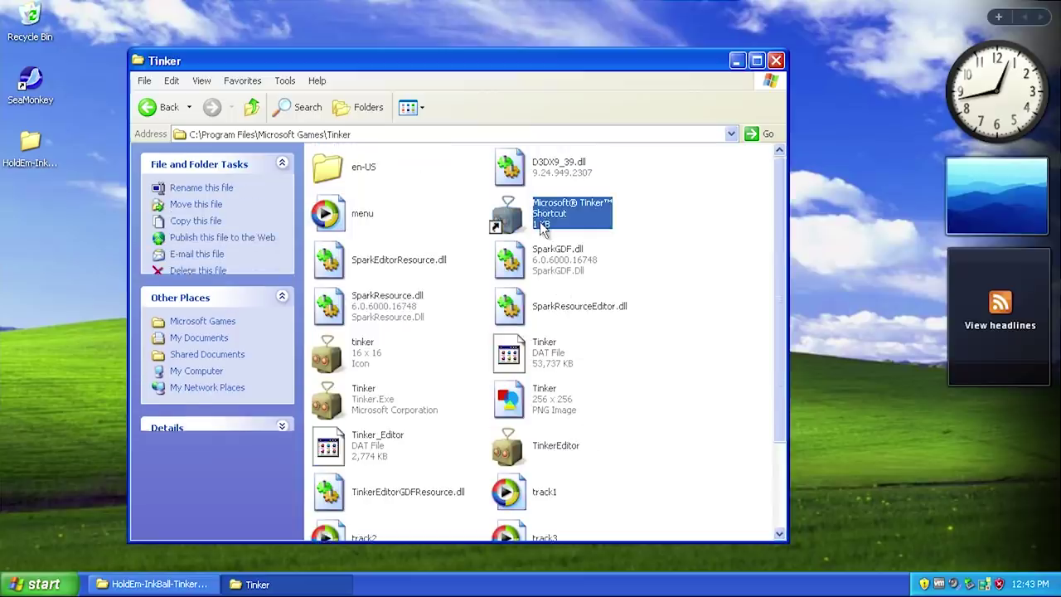
right_click(541, 230)
left_click(551, 234)
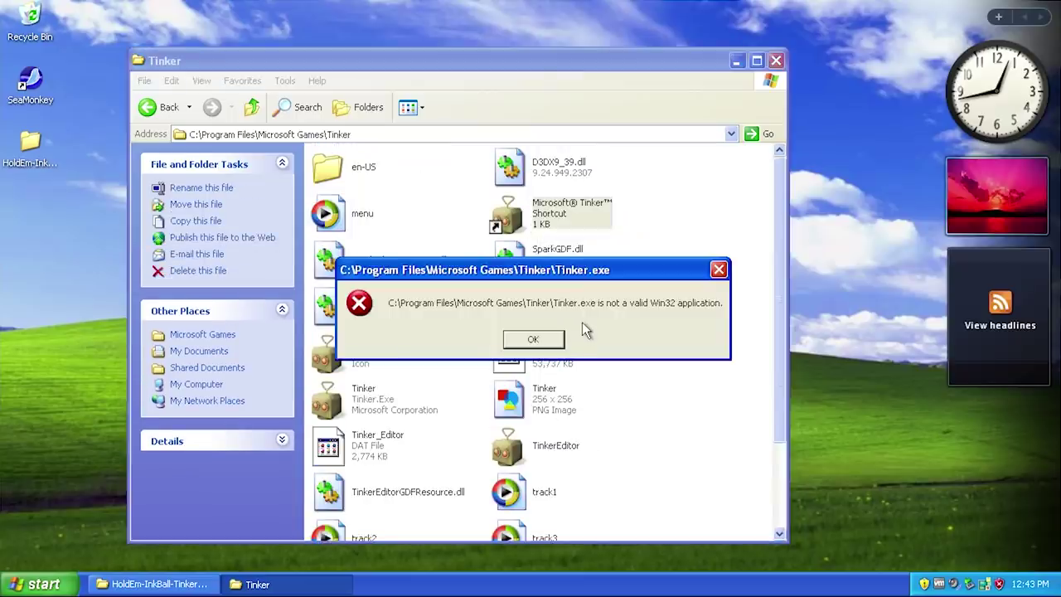
left_click(535, 342)
Step: Try to patch and run the Microsoft Tinker shortcut as a Vista executable, and close the games folder window
right_click(515, 224)
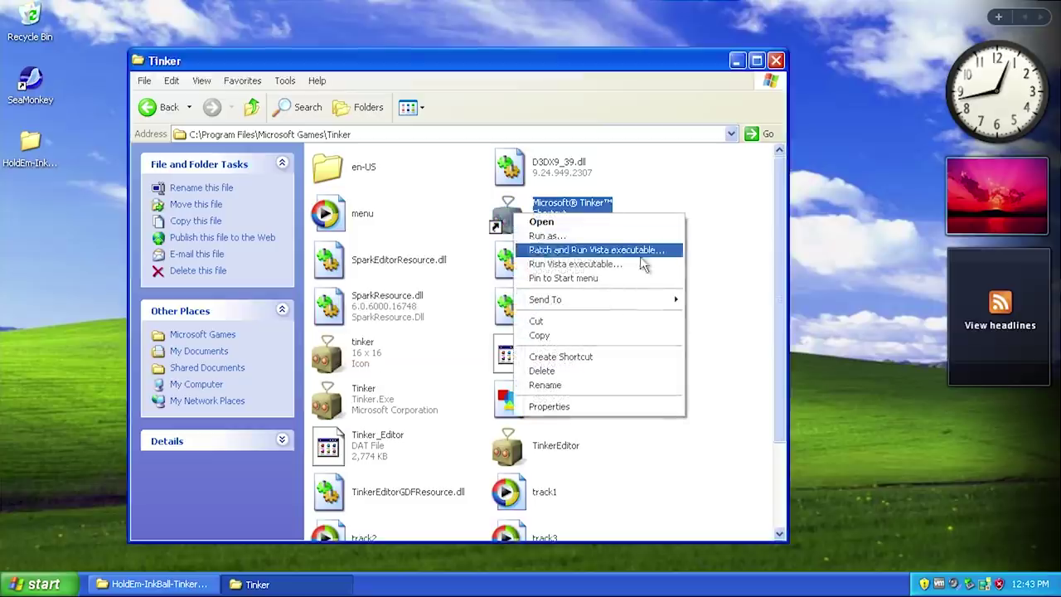
left_click(625, 249)
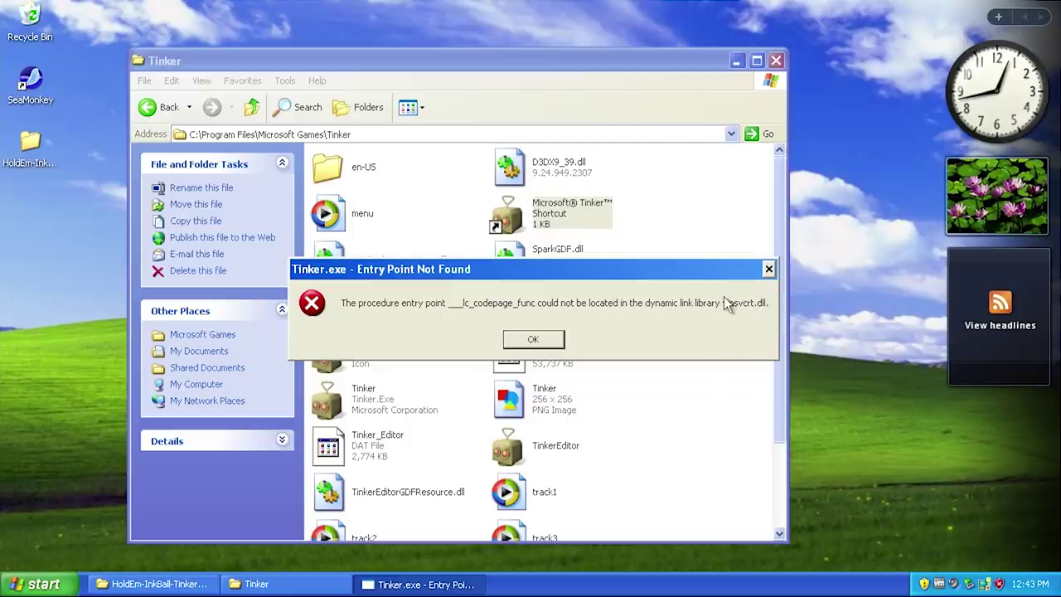
left_click(535, 339)
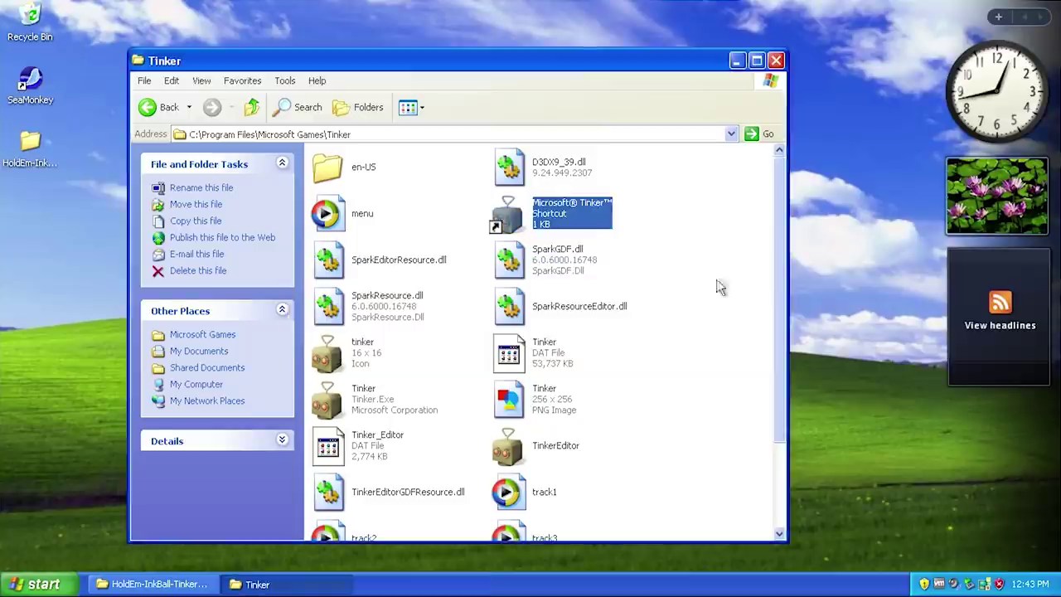
left_click(162, 107)
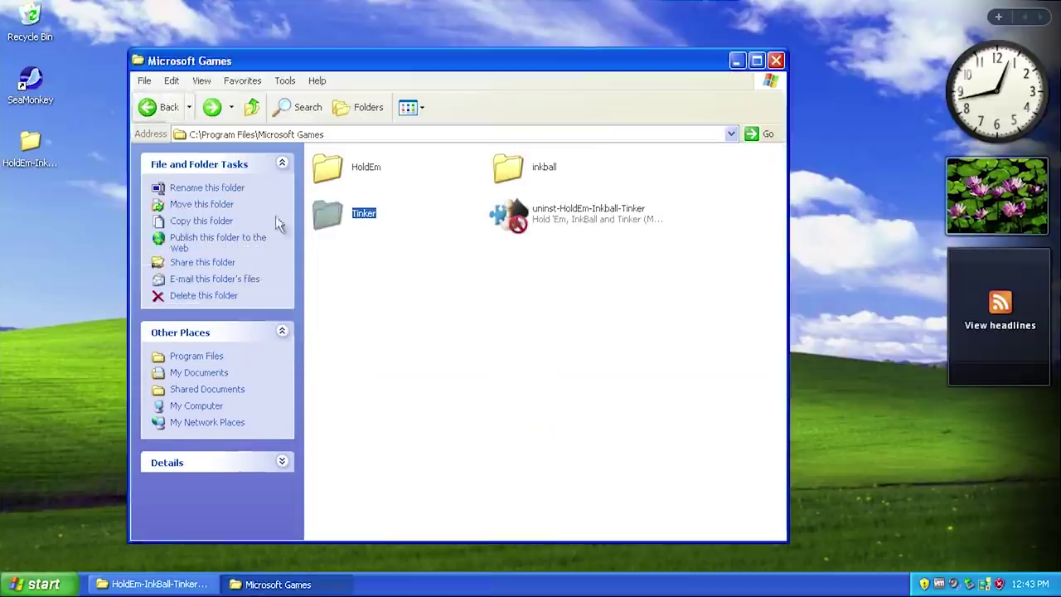
left_click(776, 61)
Step: Explore the contents of the Halo 2 (D:) disc from My Computer and close the My Computer window
left_click(33, 585)
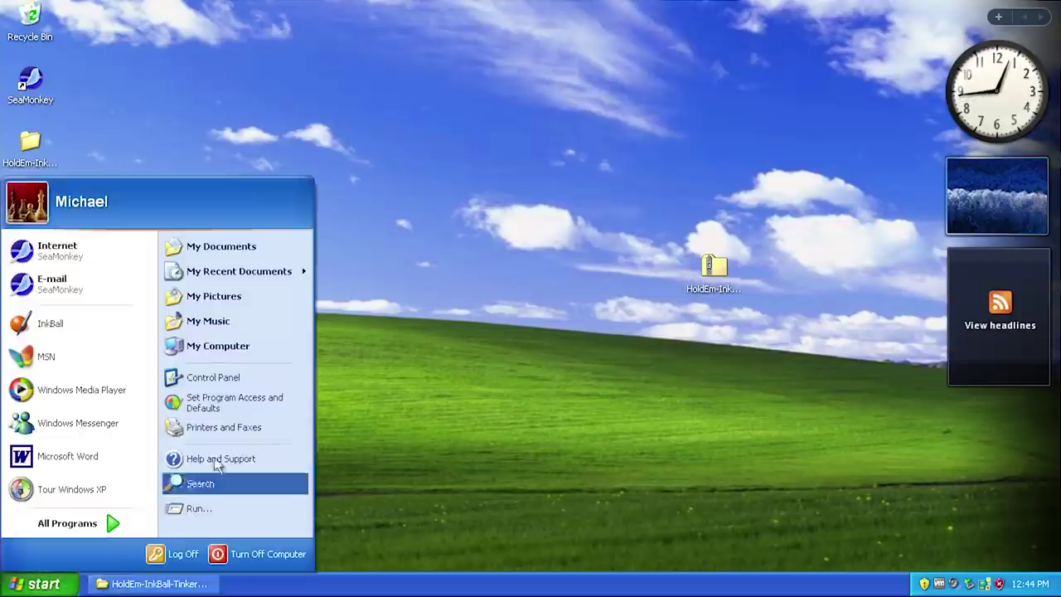
left_click(222, 346)
left_click_drag(509, 388, 286, 325)
left_click(362, 409)
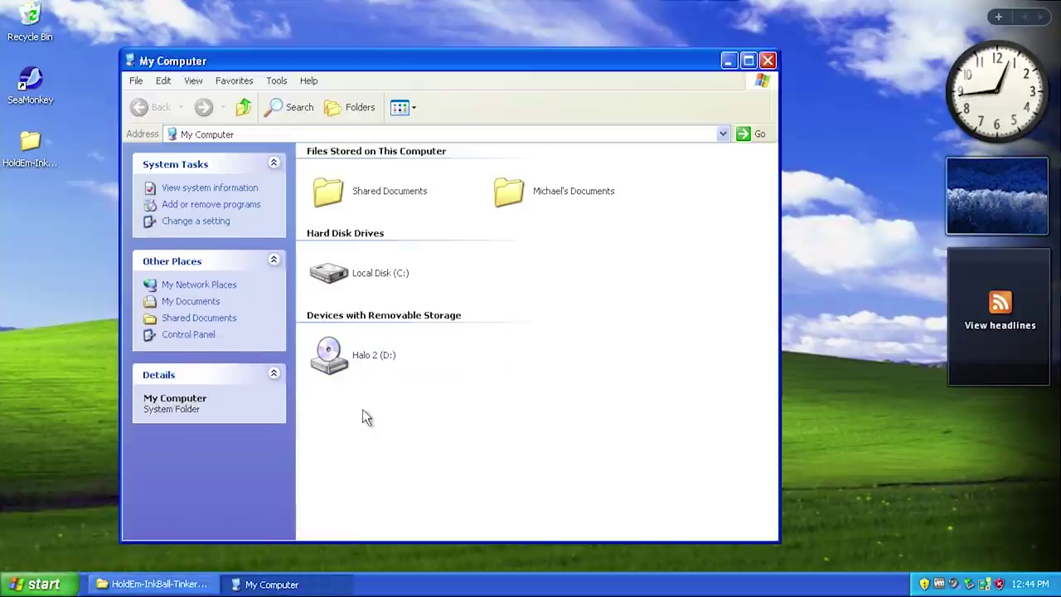
left_click(343, 371)
right_click(343, 369)
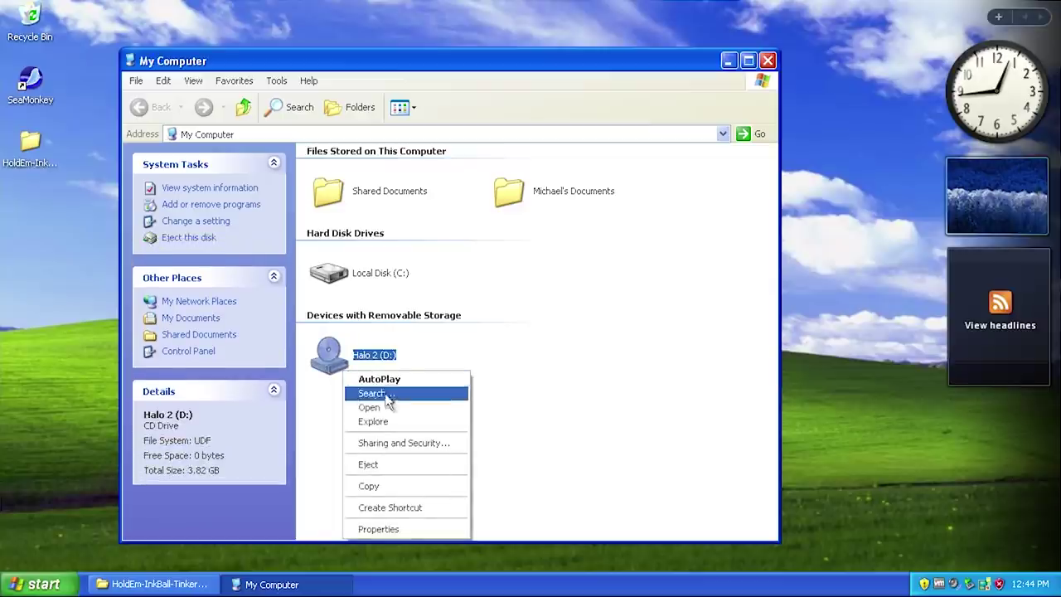
left_click(396, 420)
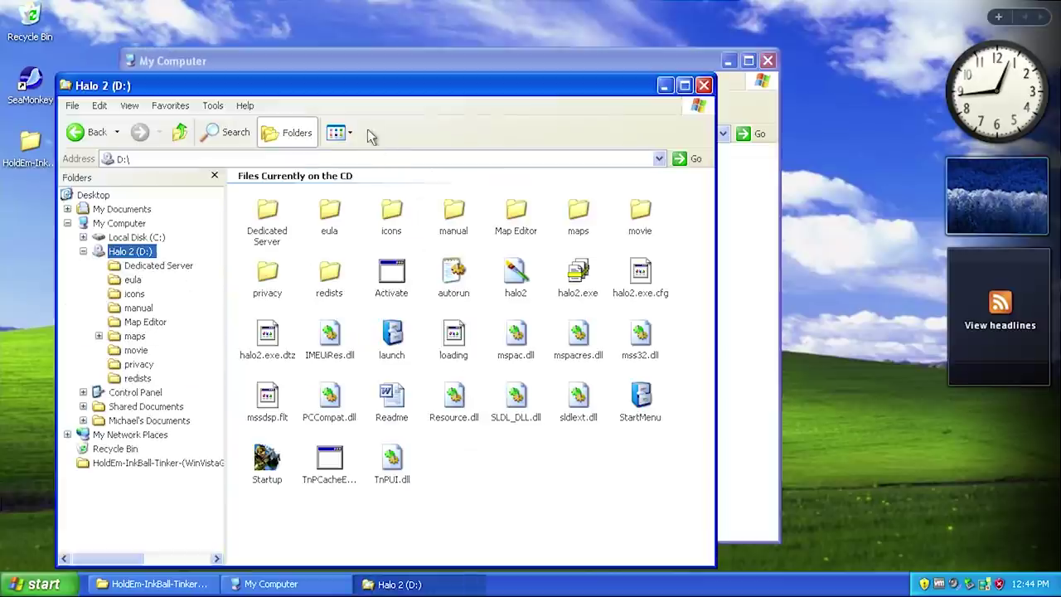
left_click_drag(359, 89, 433, 89)
left_click(767, 60)
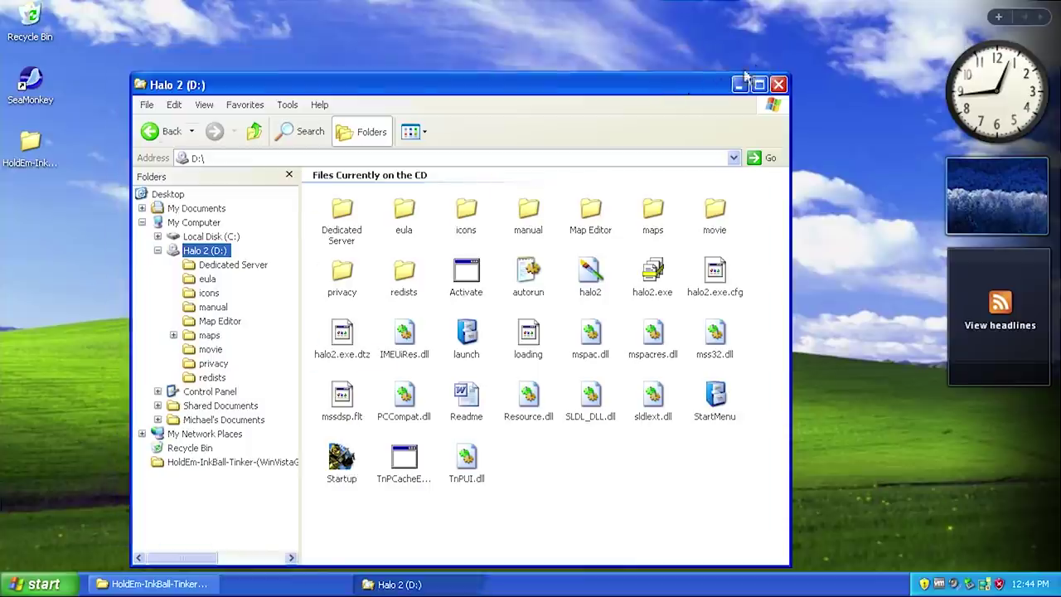
left_click_drag(685, 90, 722, 49)
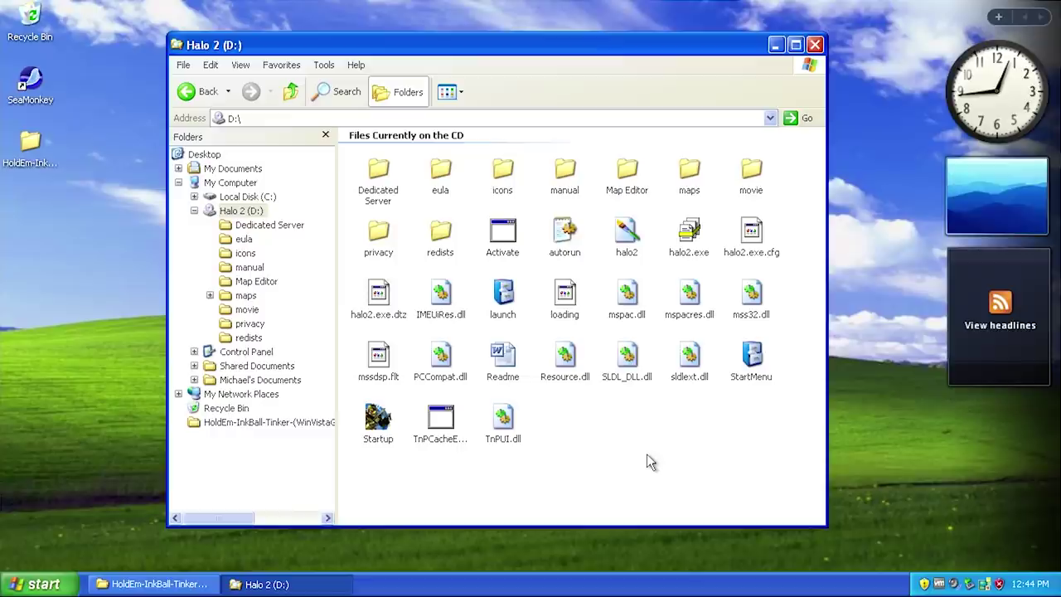
Step: Try to run the Startup application on the Halo 2 disc directly, and try to patch and run it as a Vista executable
double_click(388, 424)
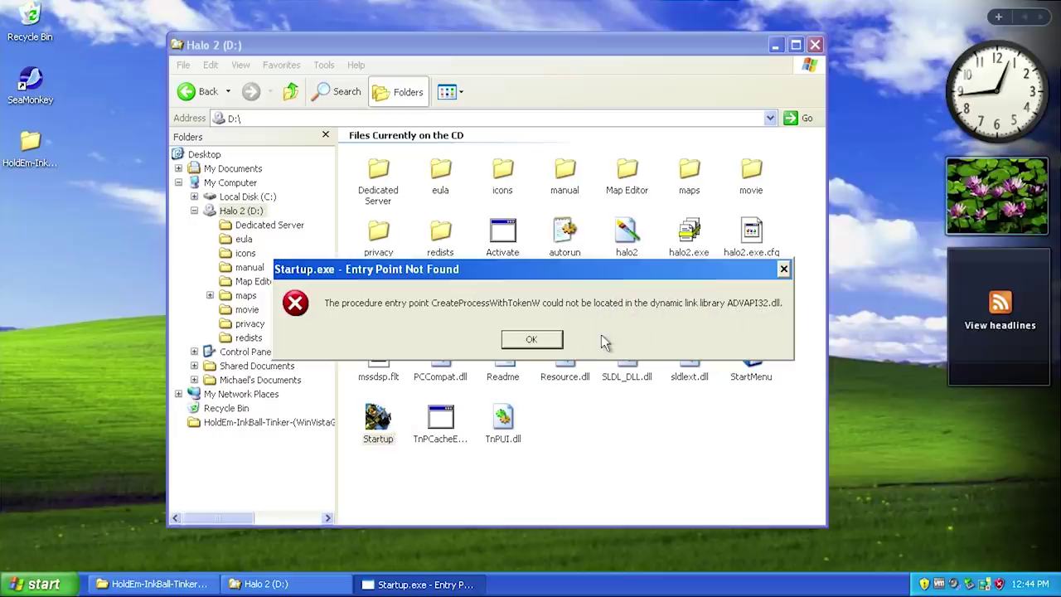
left_click(532, 340)
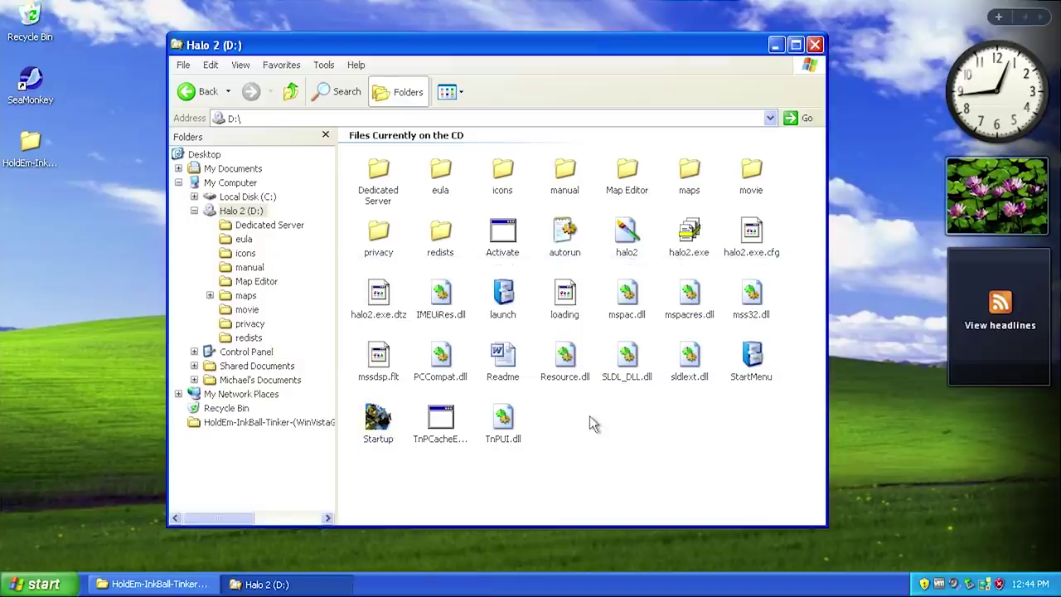
right_click(385, 425)
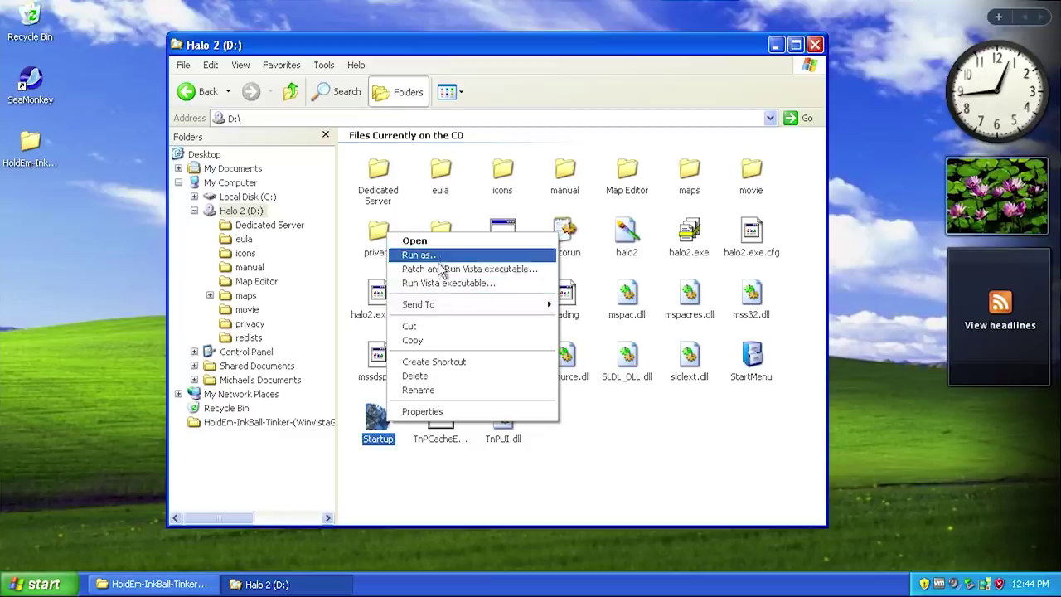
left_click(442, 269)
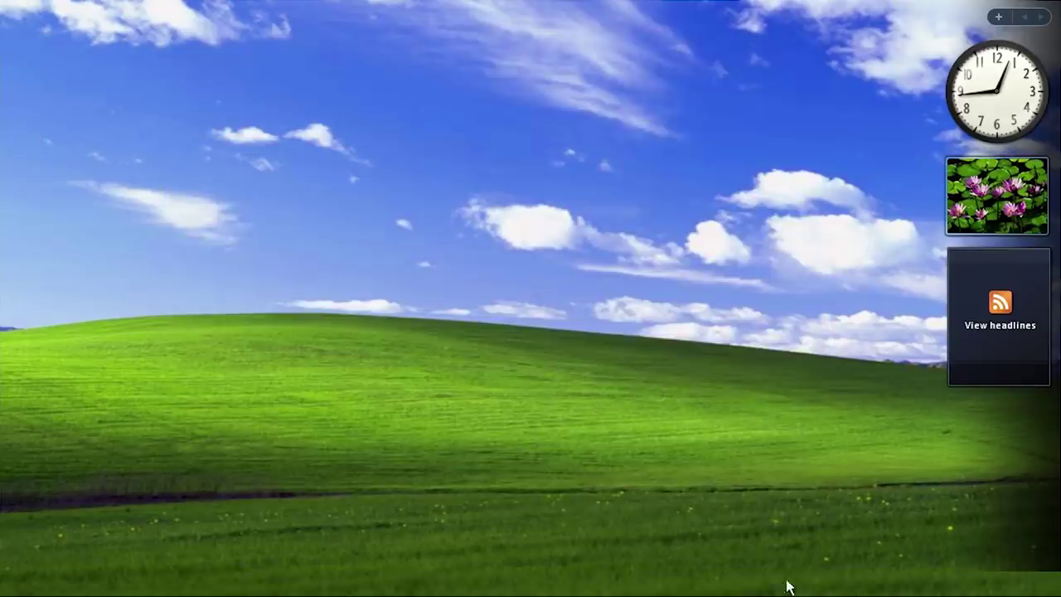
Step: Restart the Windows shell by running explorer as a new task from Task Manager
key("ctrl+shift+Escape")
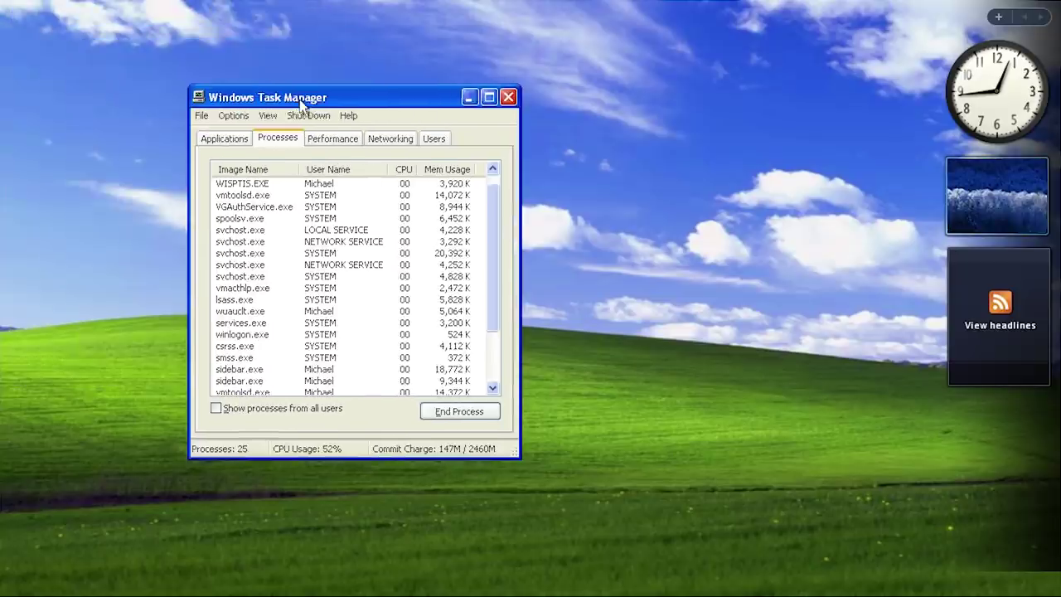
left_click(233, 115)
mouse_move(201, 116)
left_click(203, 135)
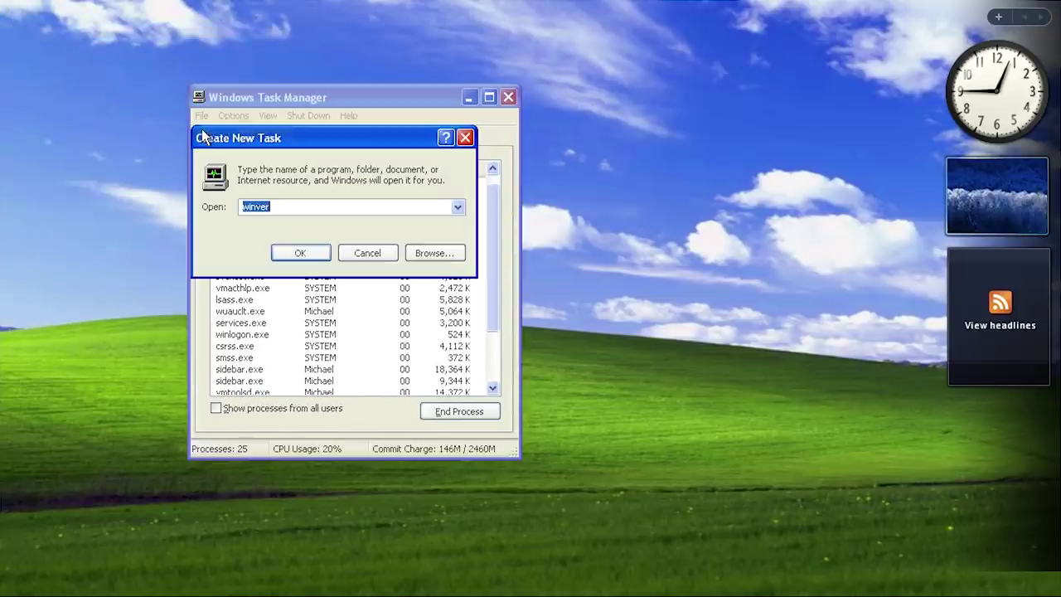
type("explorer")
key("Return")
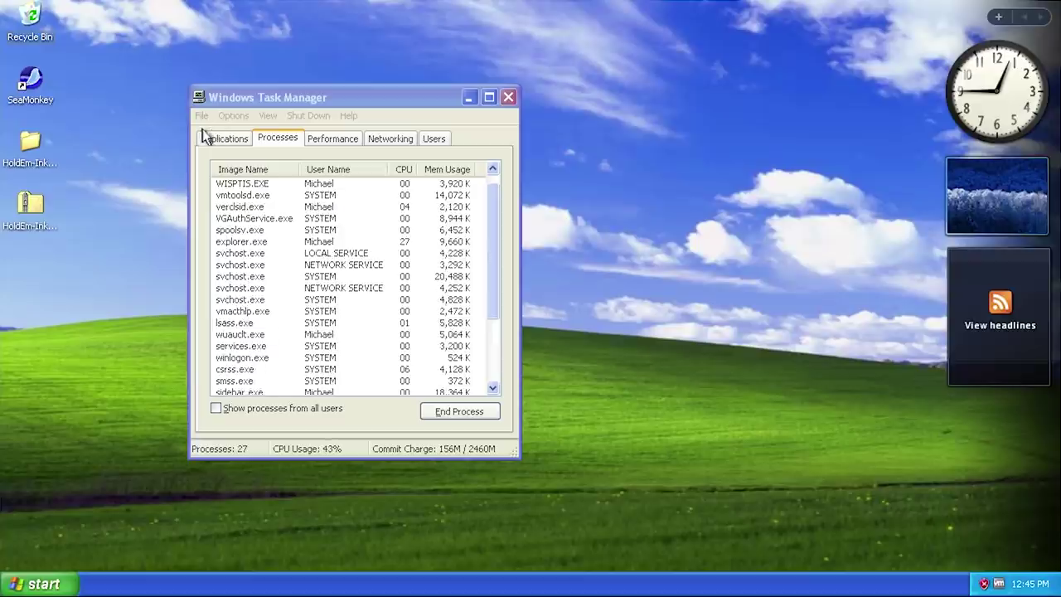
Step: Reopen the Halo 2 (D:) disc and copy all its files into a new folder on the desktop
left_click(43, 585)
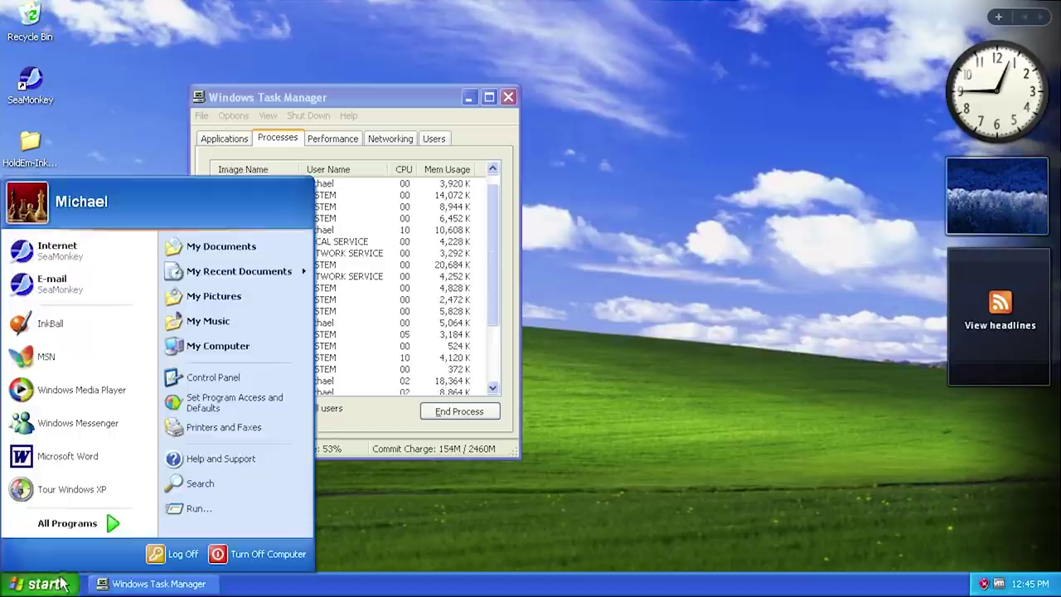
left_click(202, 346)
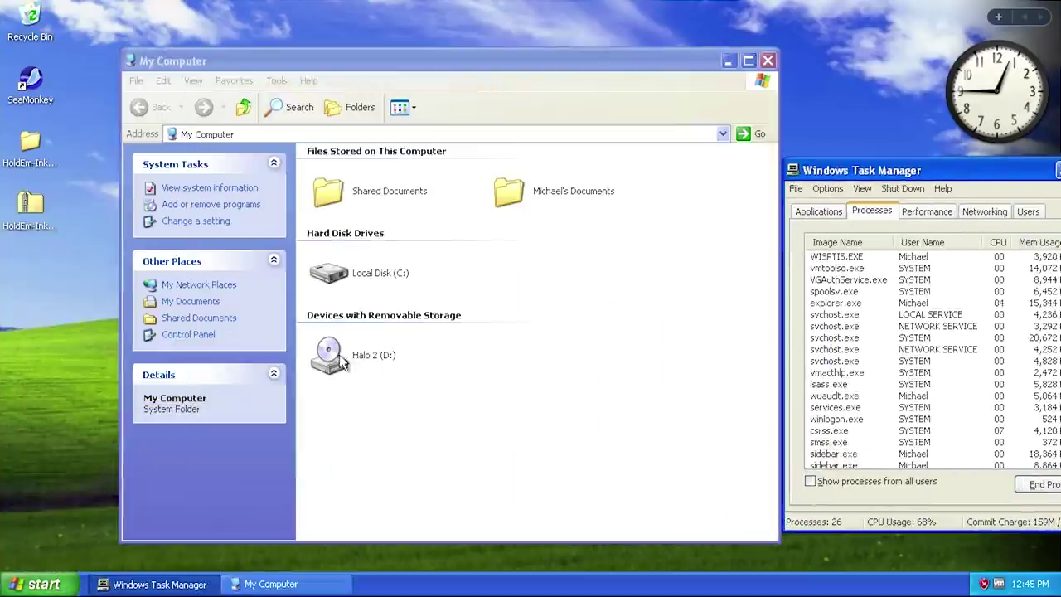
double_click(340, 361)
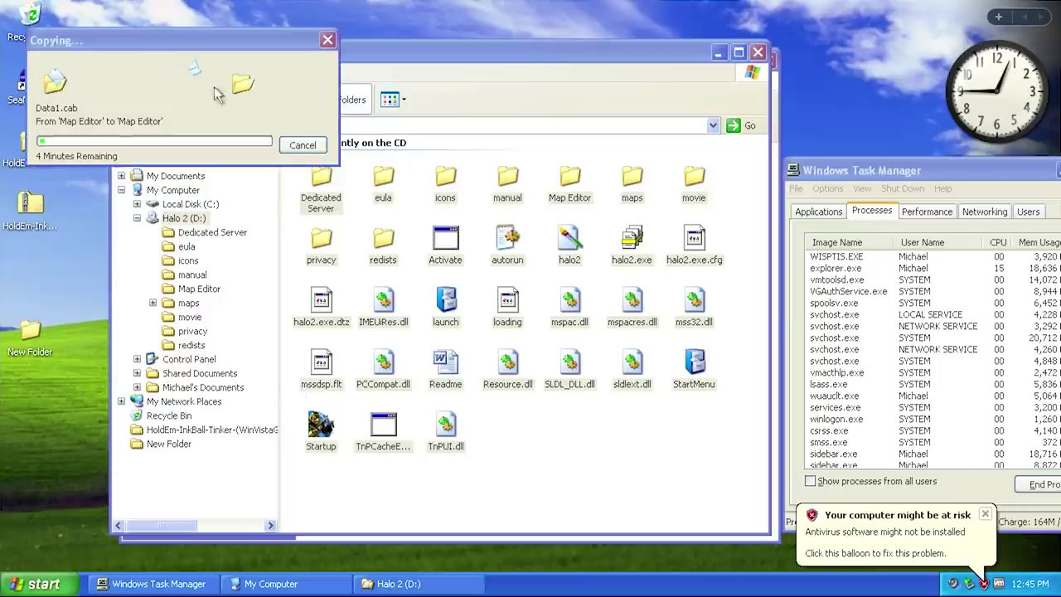
left_click_drag(163, 53, 778, 45)
key("ctrl+a")
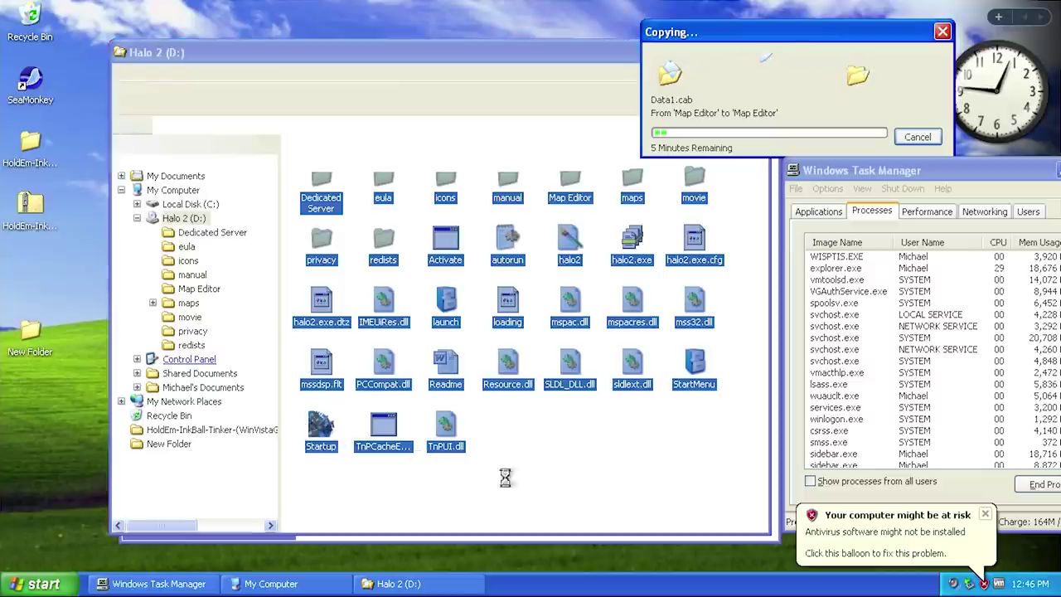
left_click(579, 484)
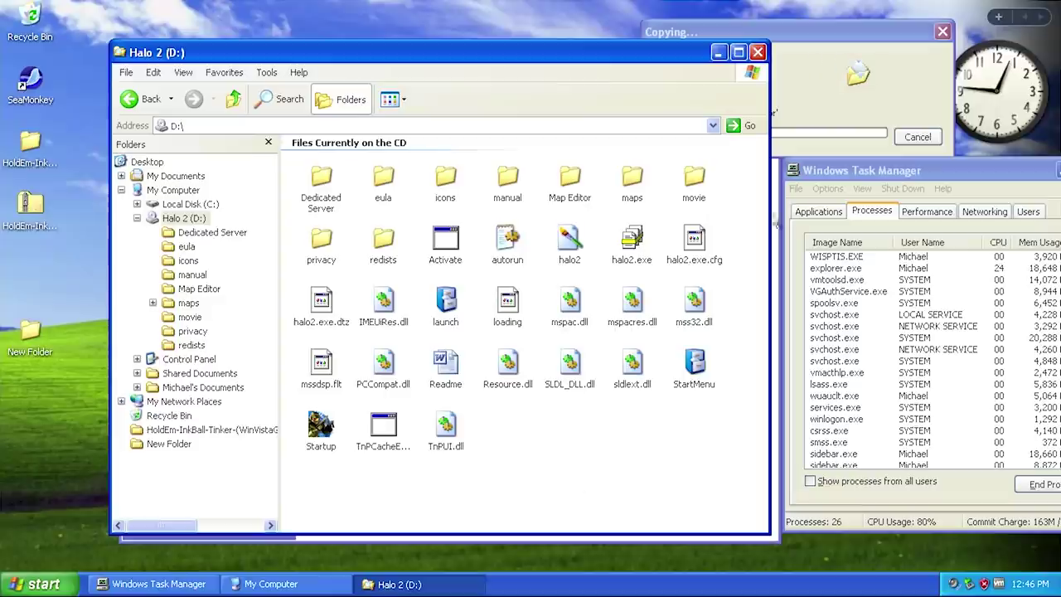
left_click(865, 109)
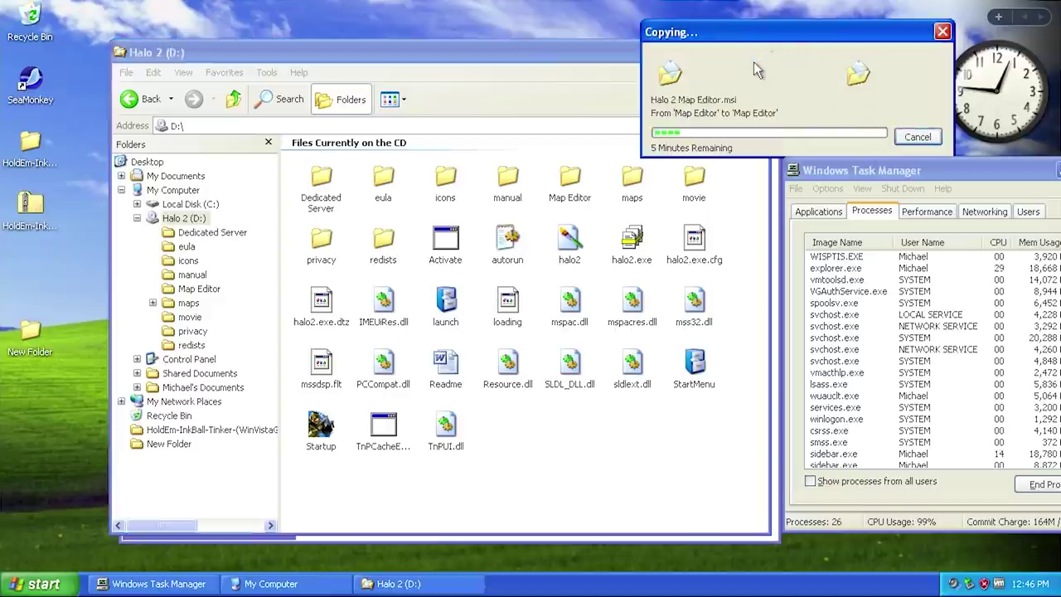
Step: Patch and run the copied Startup.exe in New Folder as a Vista executable, and dismiss the message dialogs
left_click(41, 350)
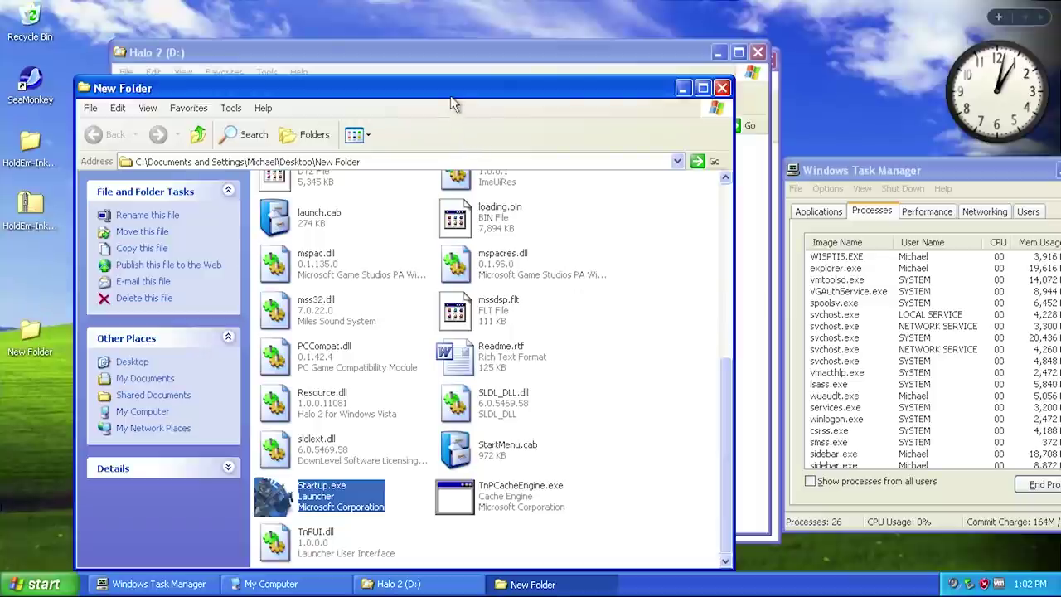
right_click(304, 501)
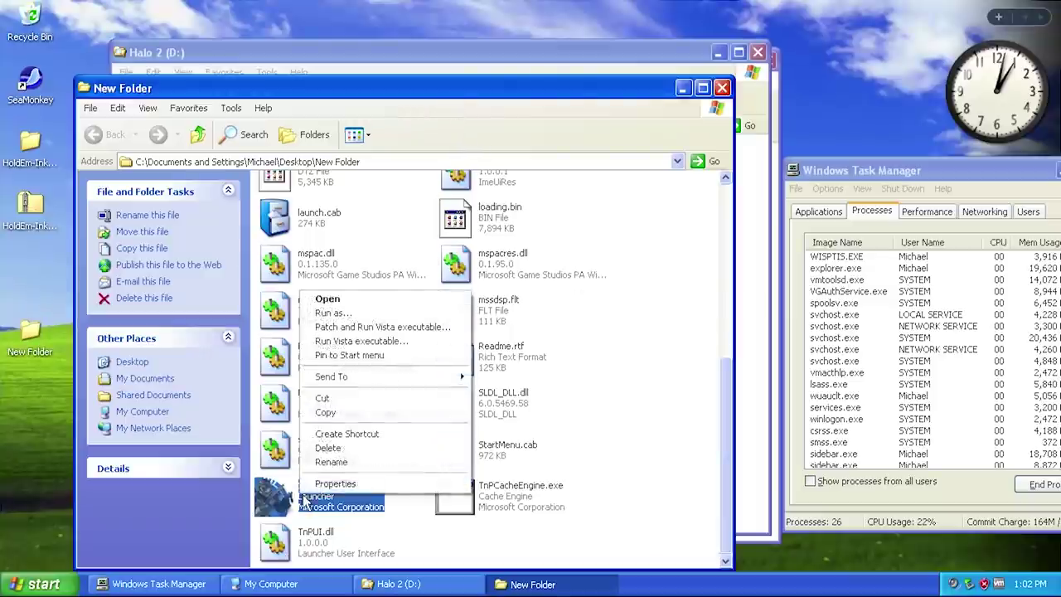
left_click(370, 327)
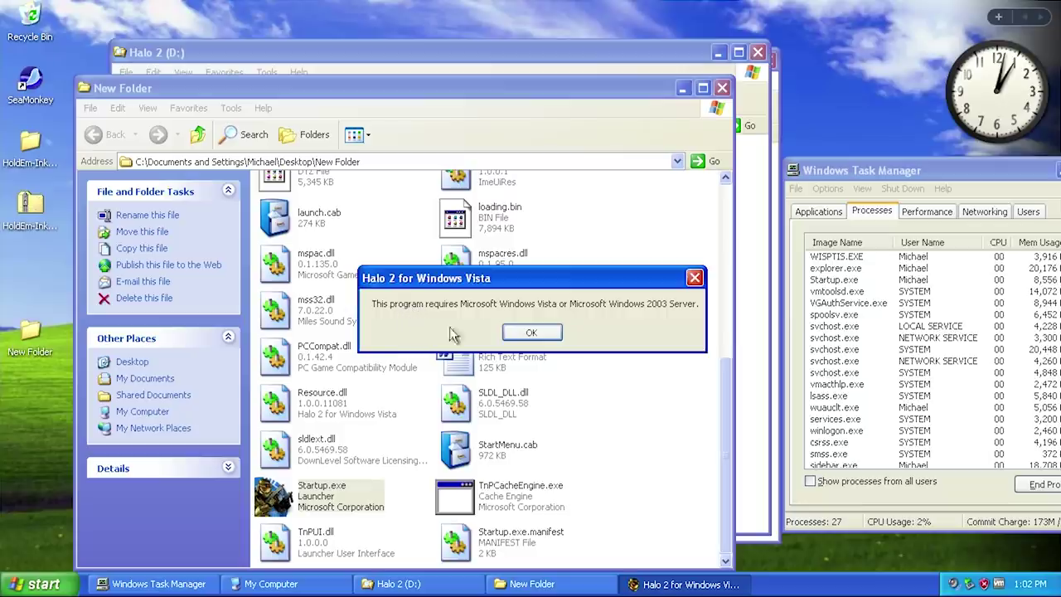
left_click(531, 333)
left_click(532, 332)
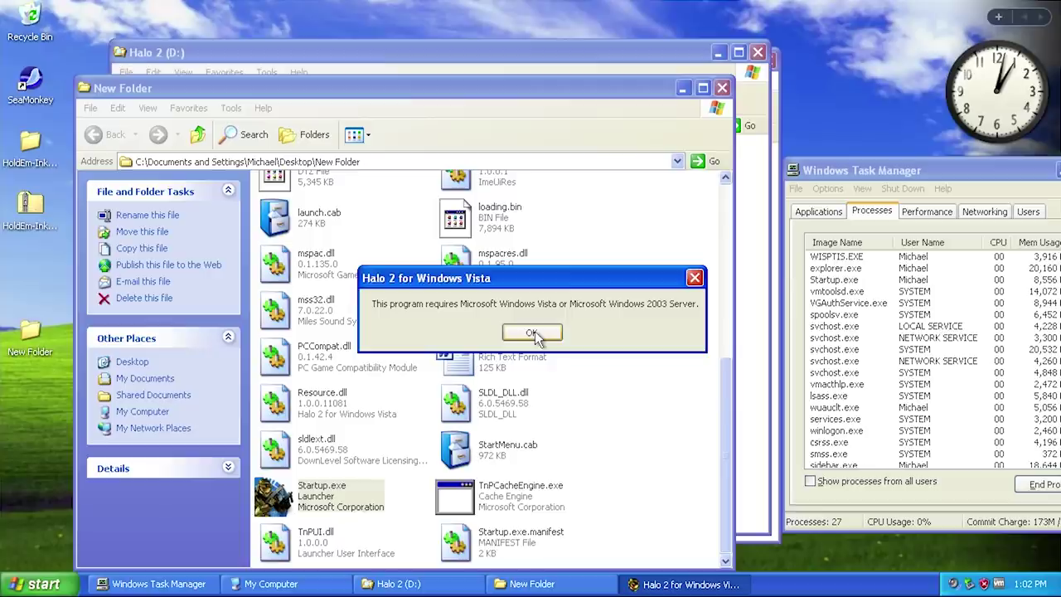
left_click(531, 332)
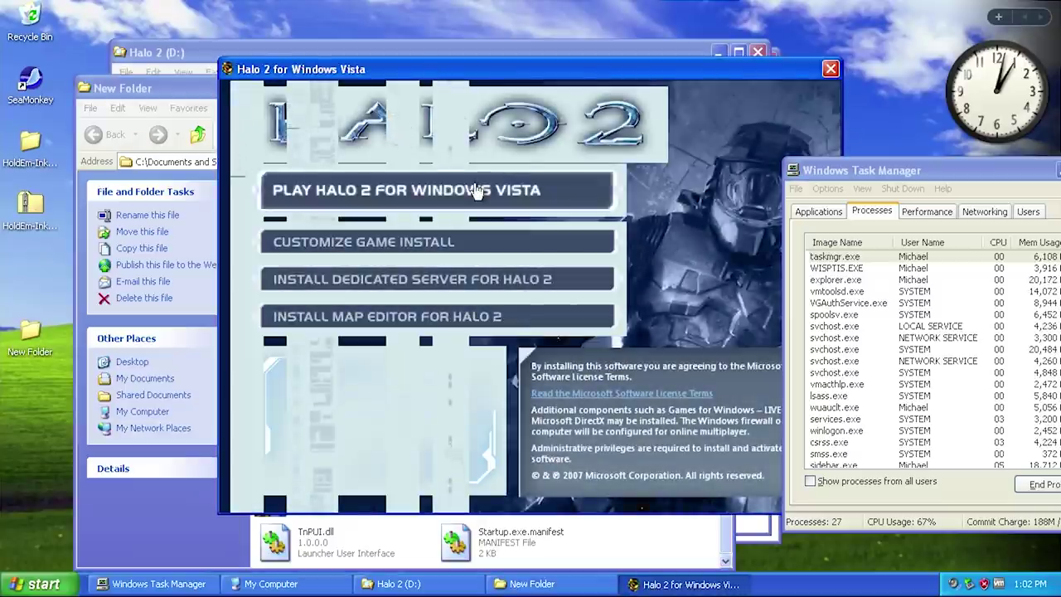
Step: Minimize Task Manager, try to play Halo 2 for Windows Vista from the launcher, and decline to run it at the compatibility dialog
left_click(855, 172)
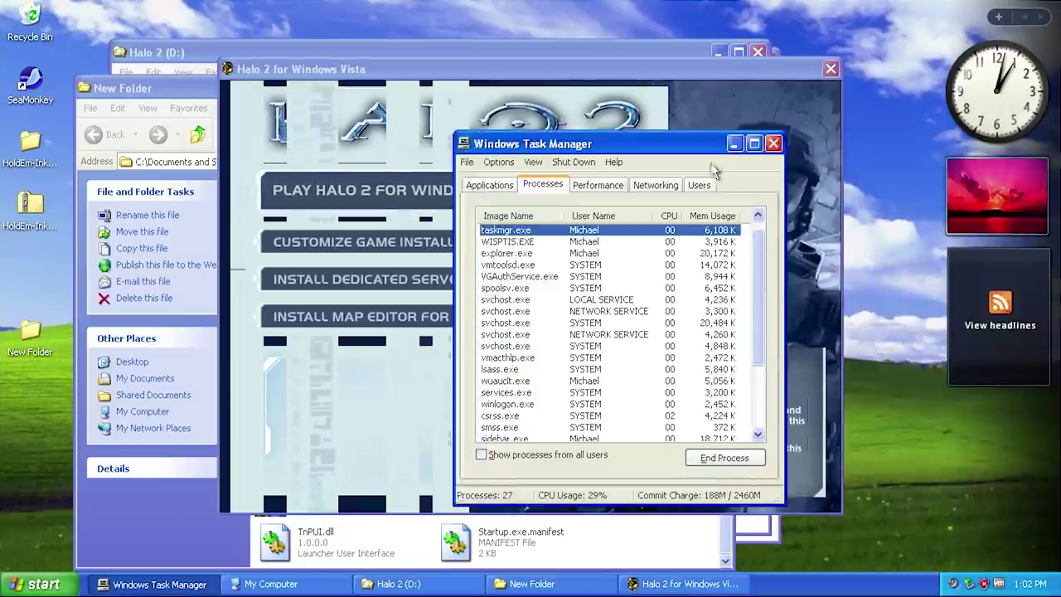
left_click(734, 145)
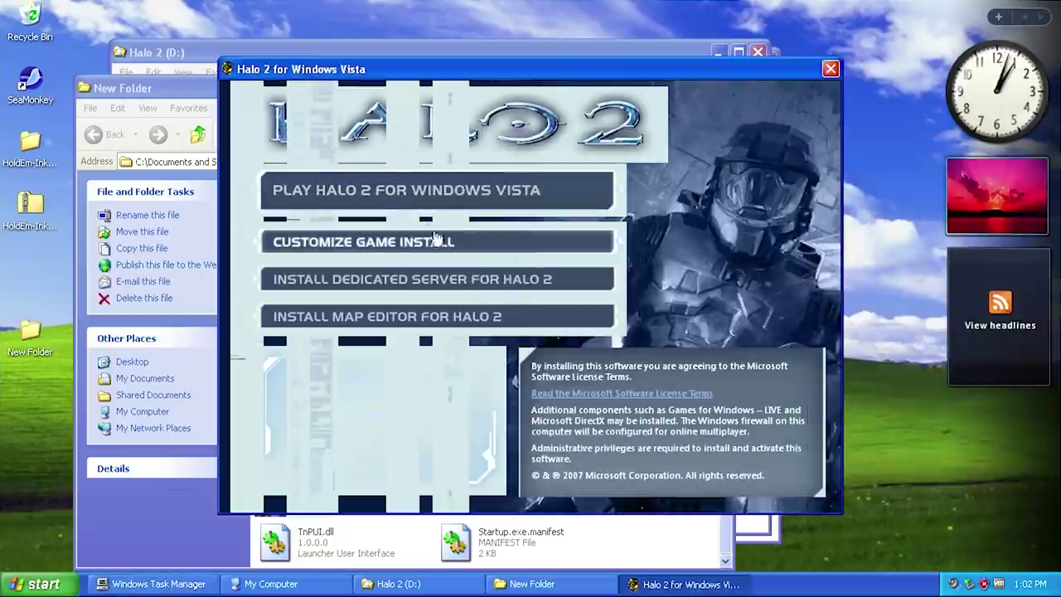
left_click(394, 201)
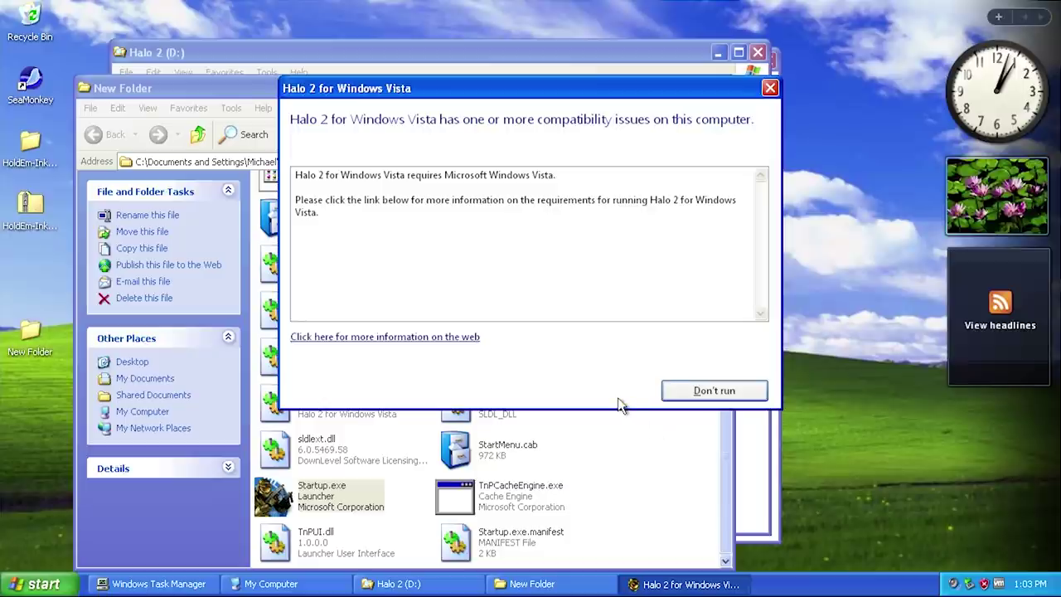
left_click(751, 393)
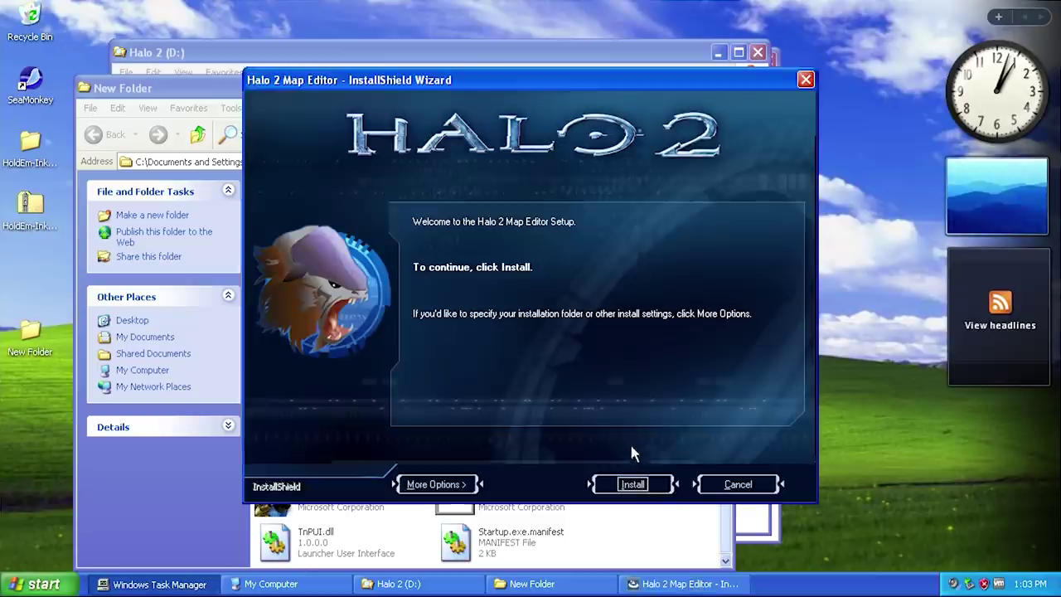
Step: Install the Halo 2 Map Editor with the default settings and go back to the copied files in New Folder
left_click(651, 486)
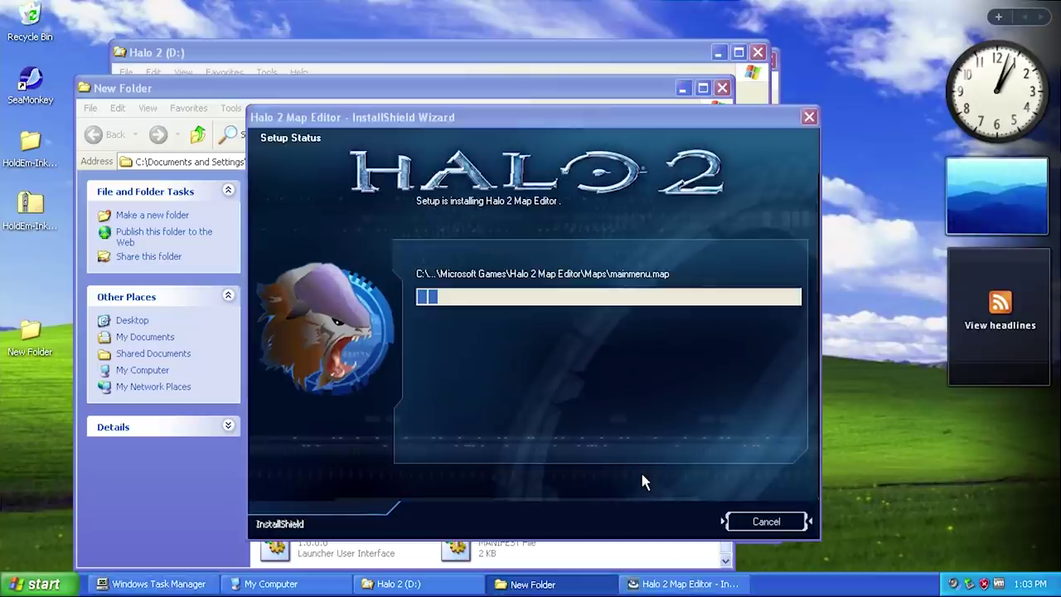
left_click(201, 518)
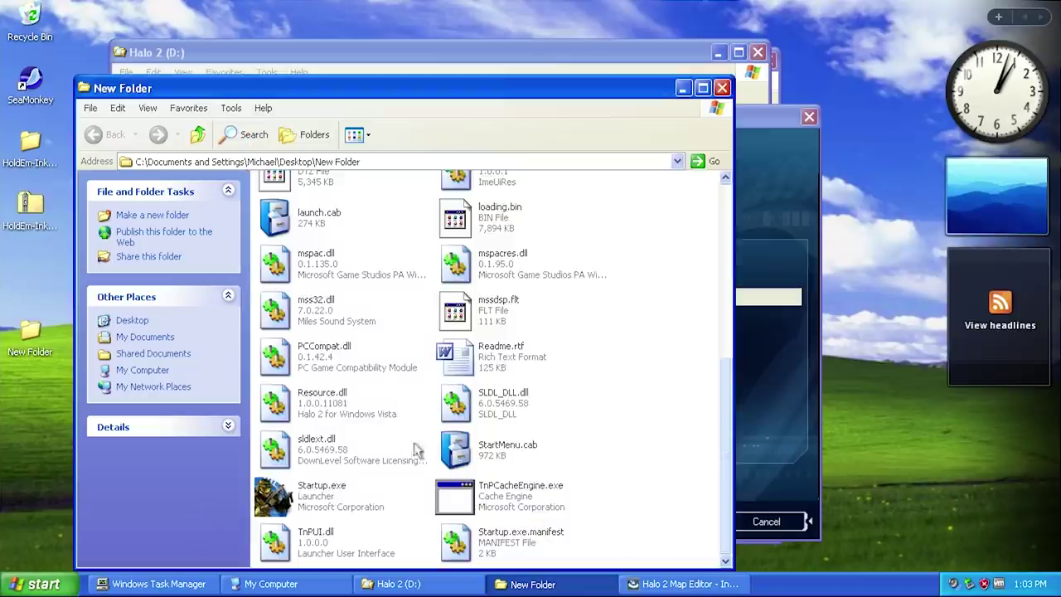
scroll(414, 448, "up", 5)
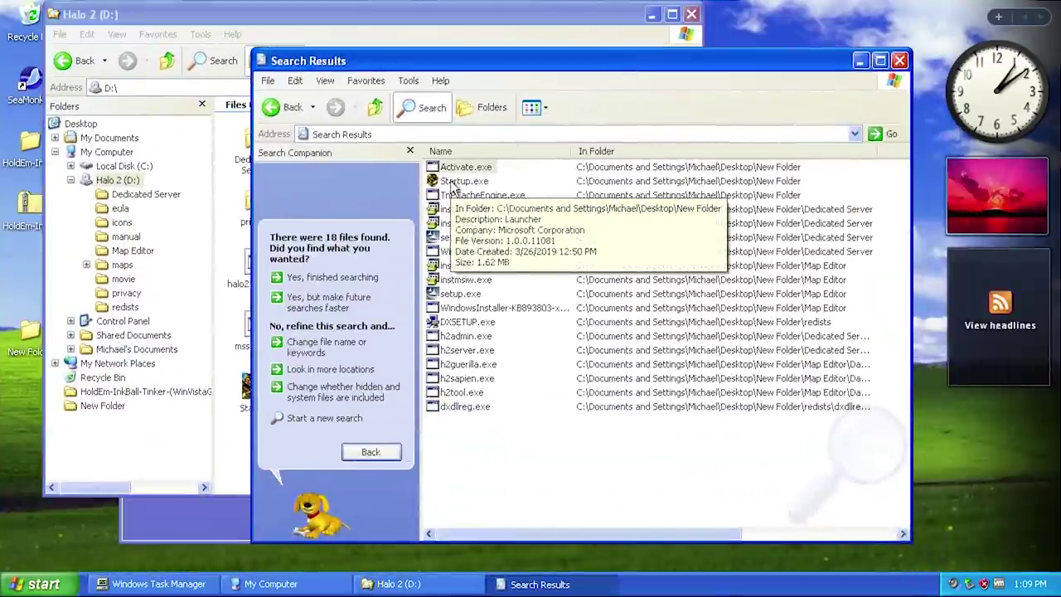
Step: Run the copied Startup.exe from the search results and try to play Halo 2 for Windows Vista
double_click(453, 183)
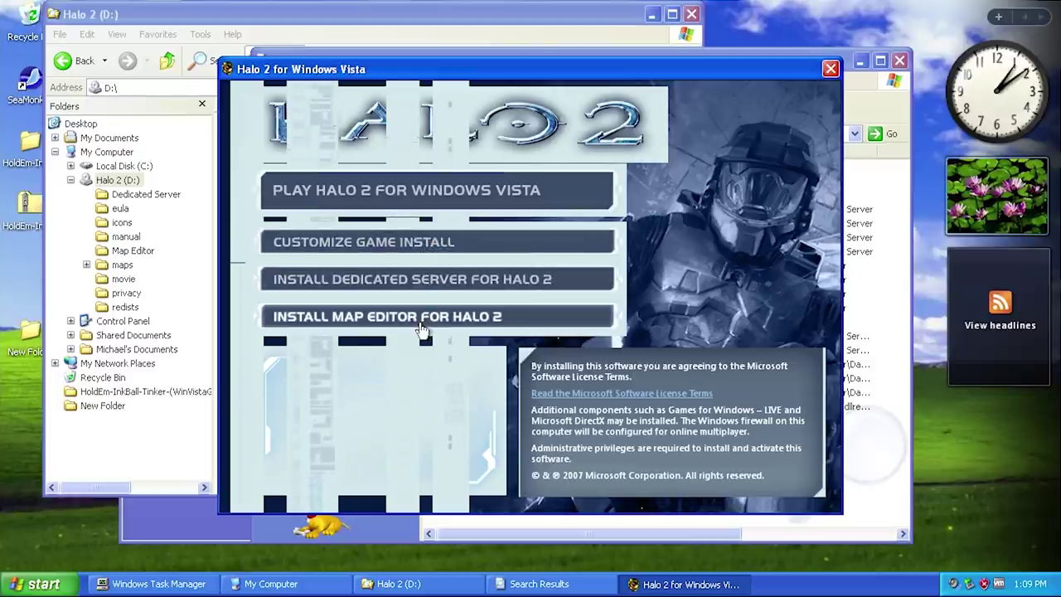
left_click(375, 207)
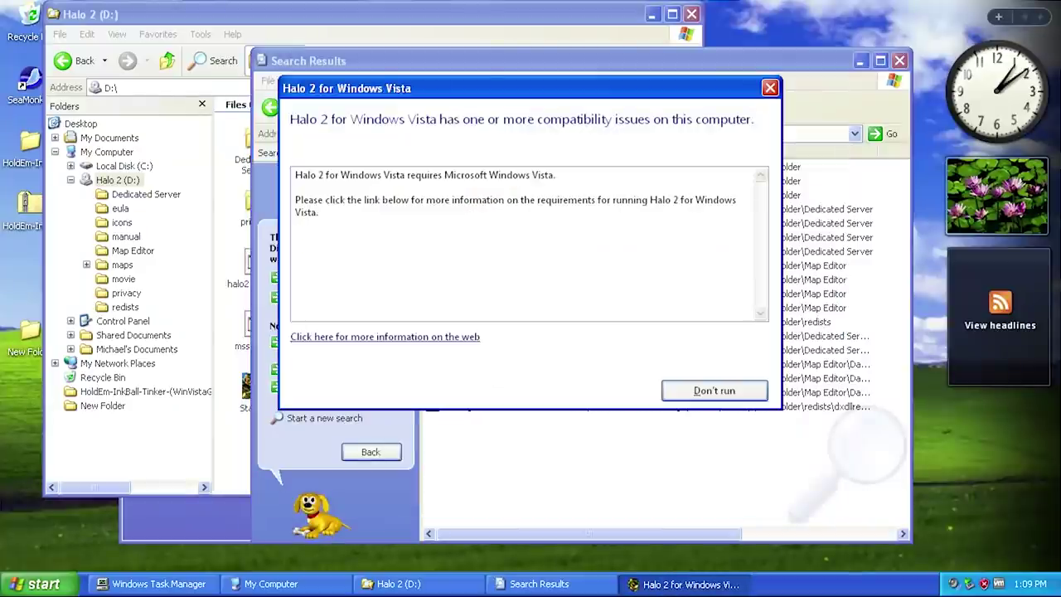
Step: Look up in Task Manager which process the Halo 2 for Windows Vista compatibility dialog belongs to, and minimize Task Manager
key("ctrl+shift+Escape")
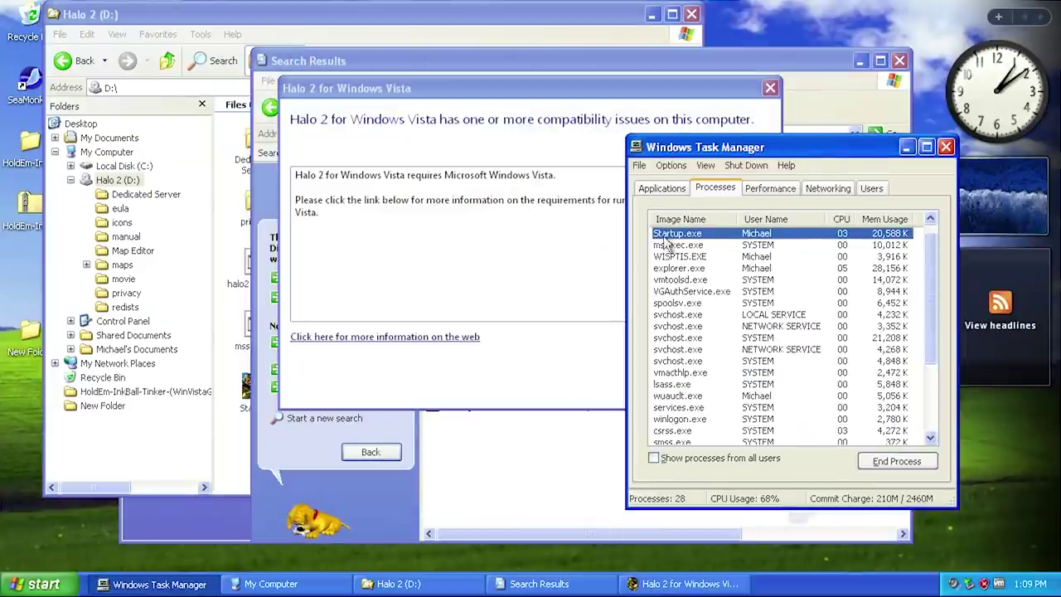
left_click(655, 189)
right_click(677, 279)
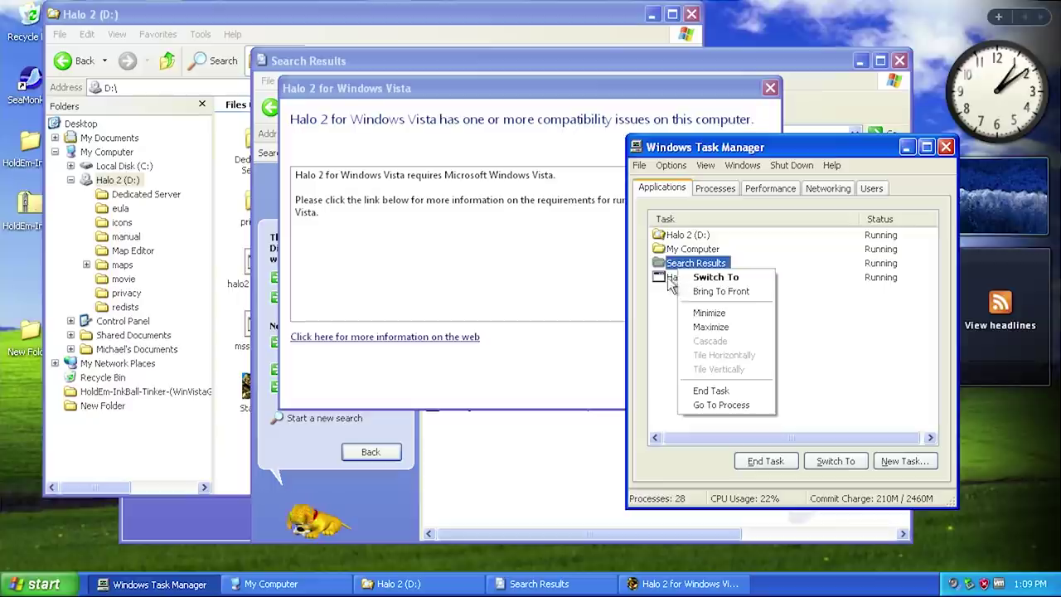
left_click(722, 414)
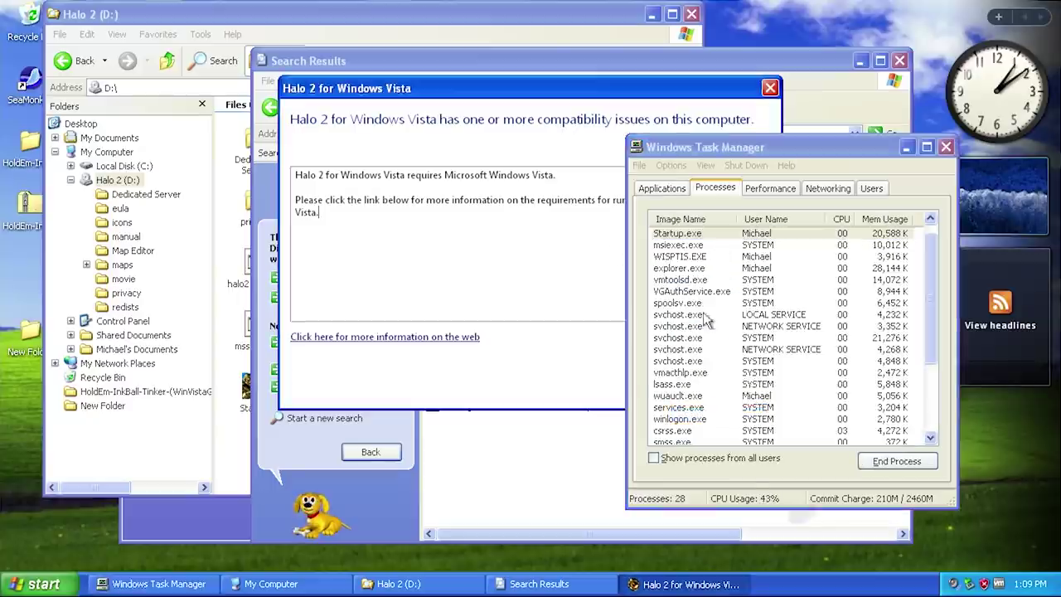
left_click(908, 148)
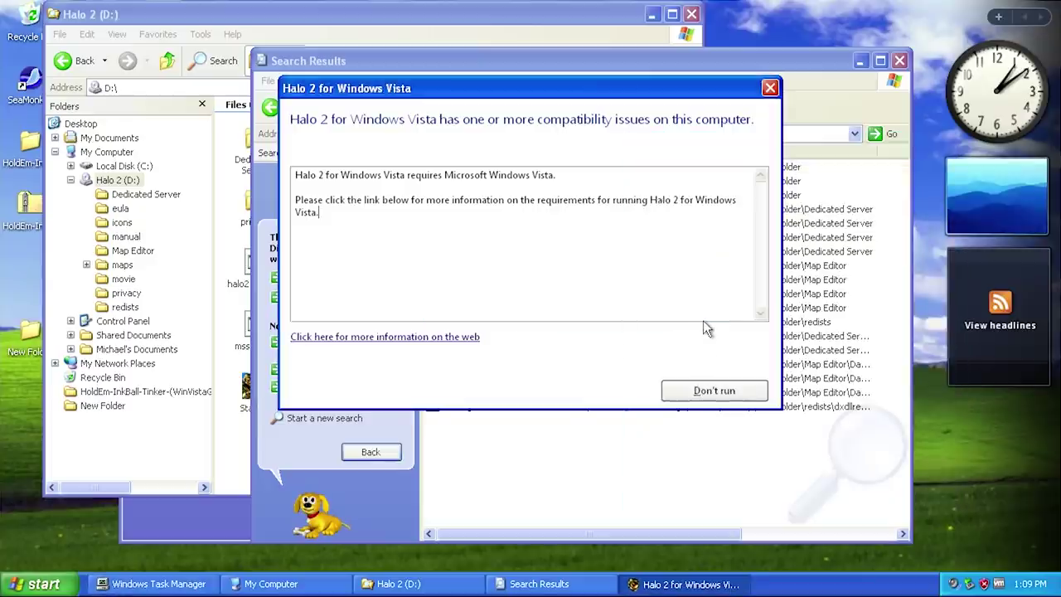
Step: Decline to run Halo 2 for Windows Vista, and close the Search Results and Halo 2 (D:) windows
left_click(715, 391)
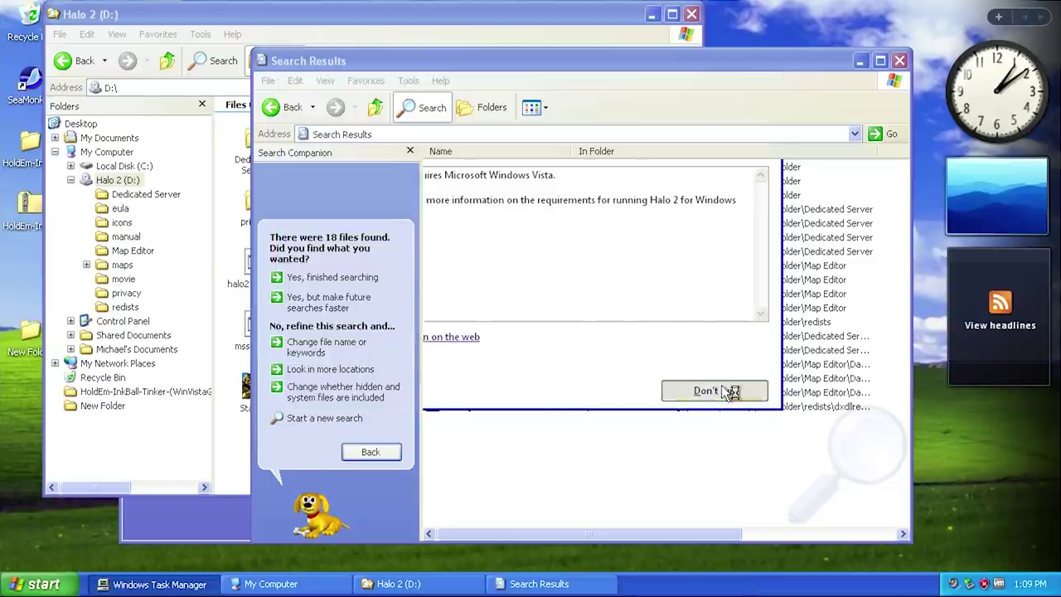
left_click(899, 59)
left_click(692, 14)
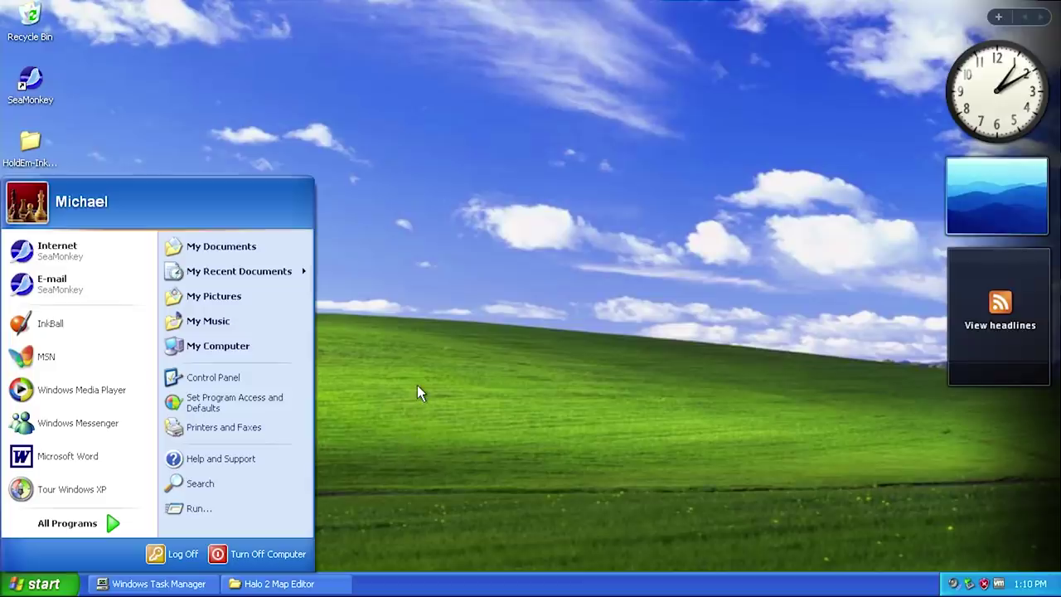
Step: Move the New Folder desktop icon directly beneath the HoldEm zip file, and dismiss the H2Tool.exe error dialog
left_click(417, 386)
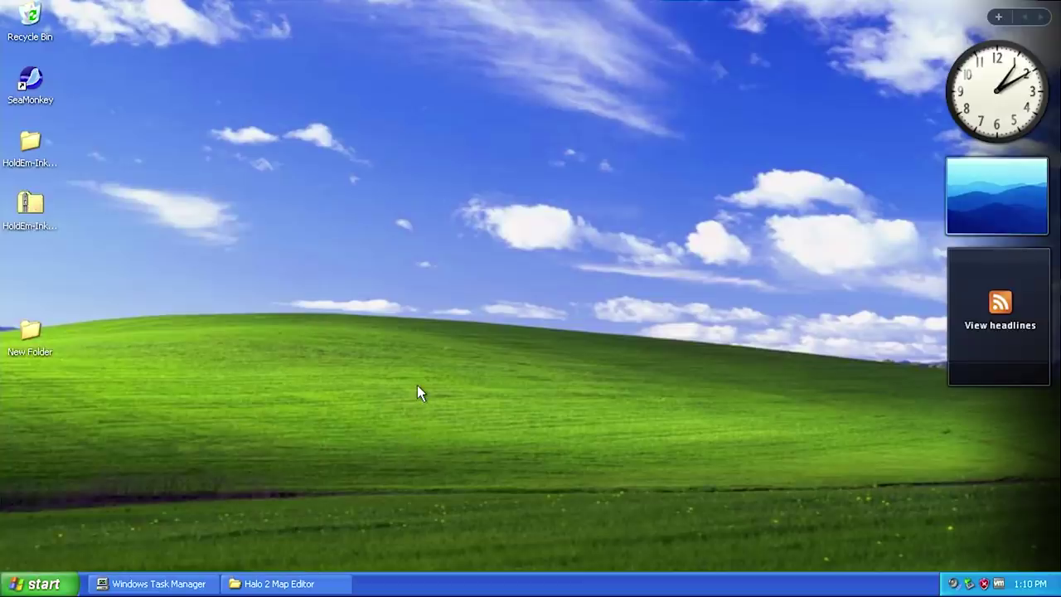
left_click_drag(40, 325, 46, 253)
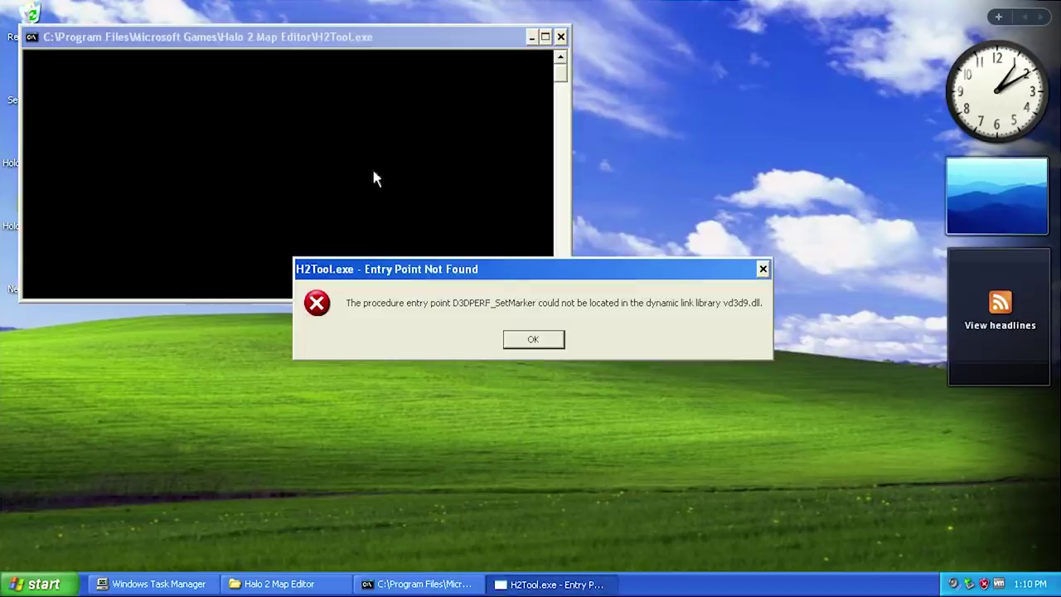
left_click(533, 340)
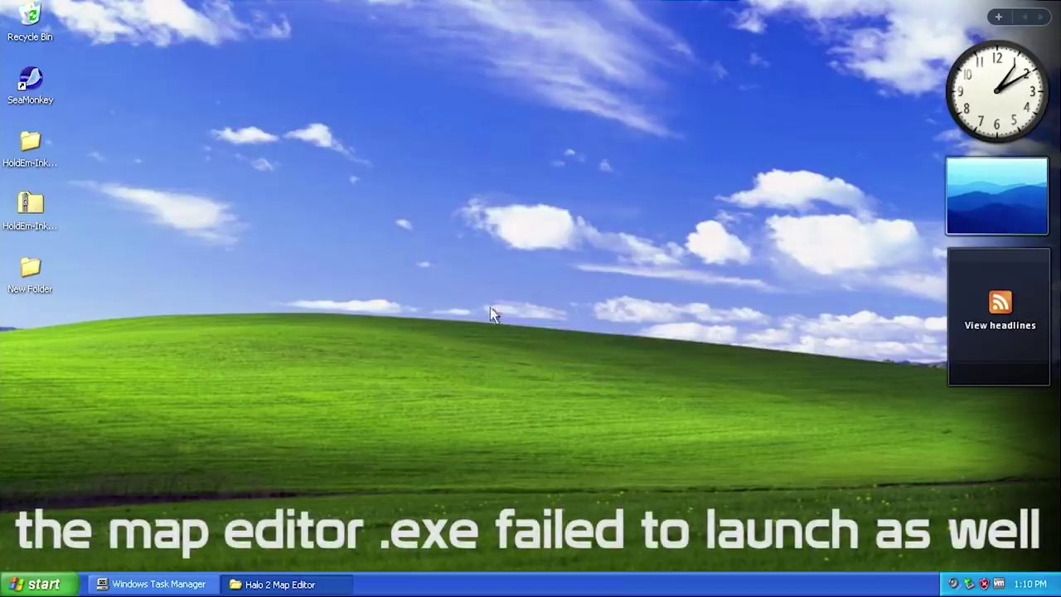